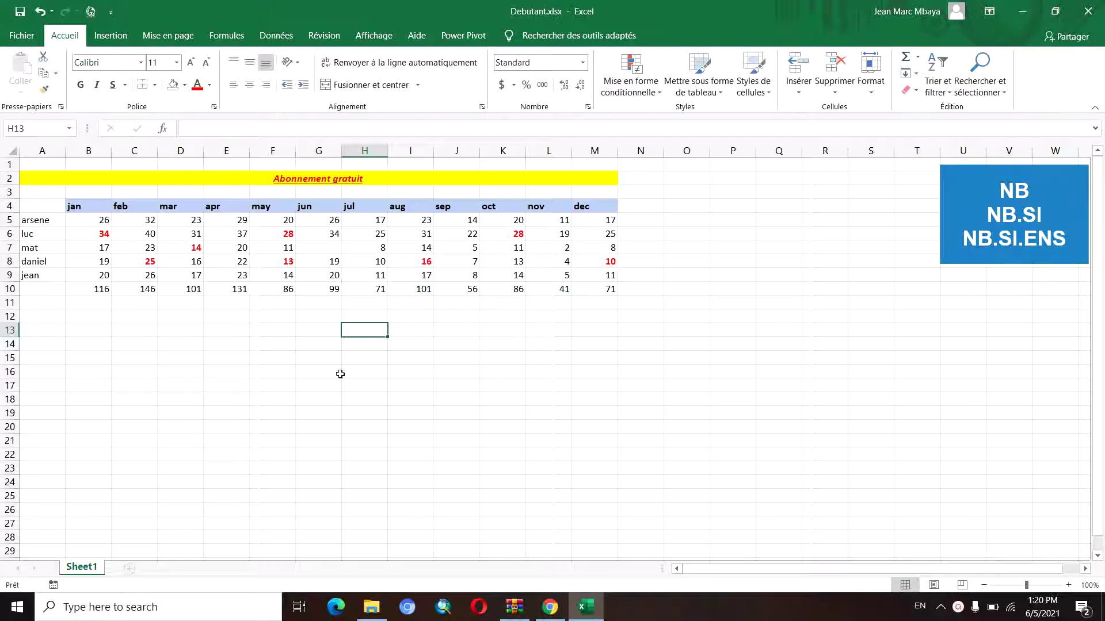
Step: Enter =NB(B5:M10) in H13 to count the table's numeric cells, giving 71
text(=)
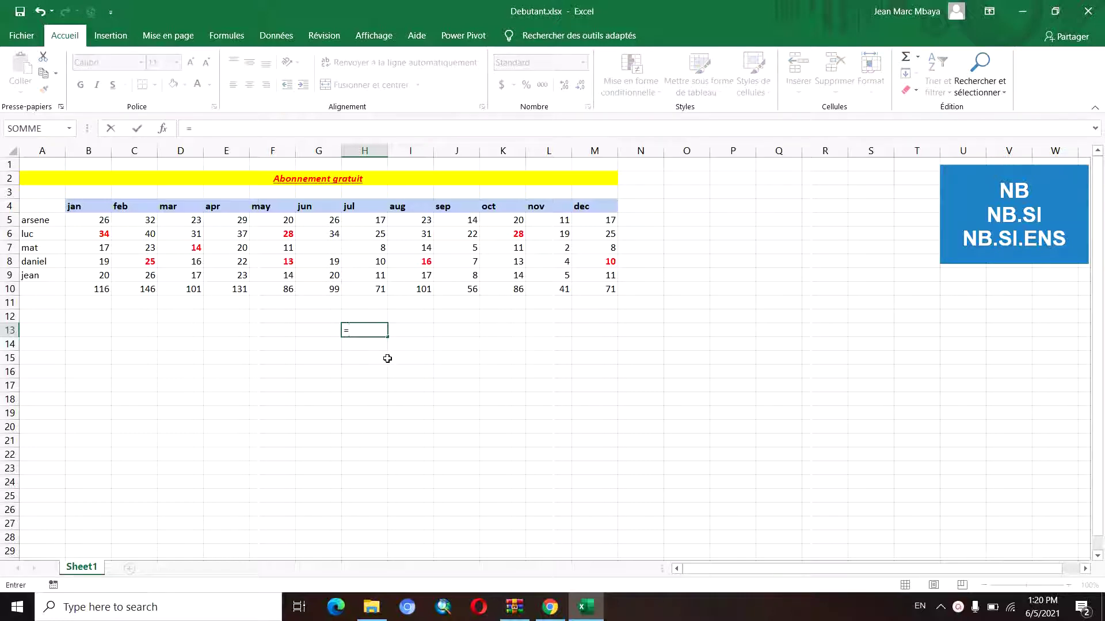
text(NB()
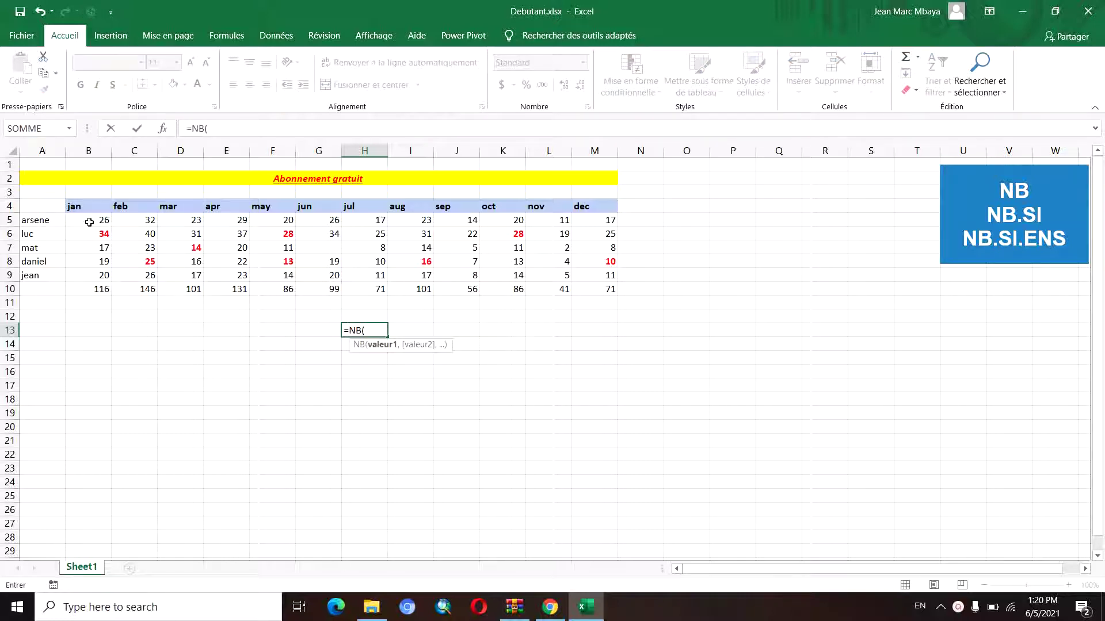
drag(88, 220, 573, 293)
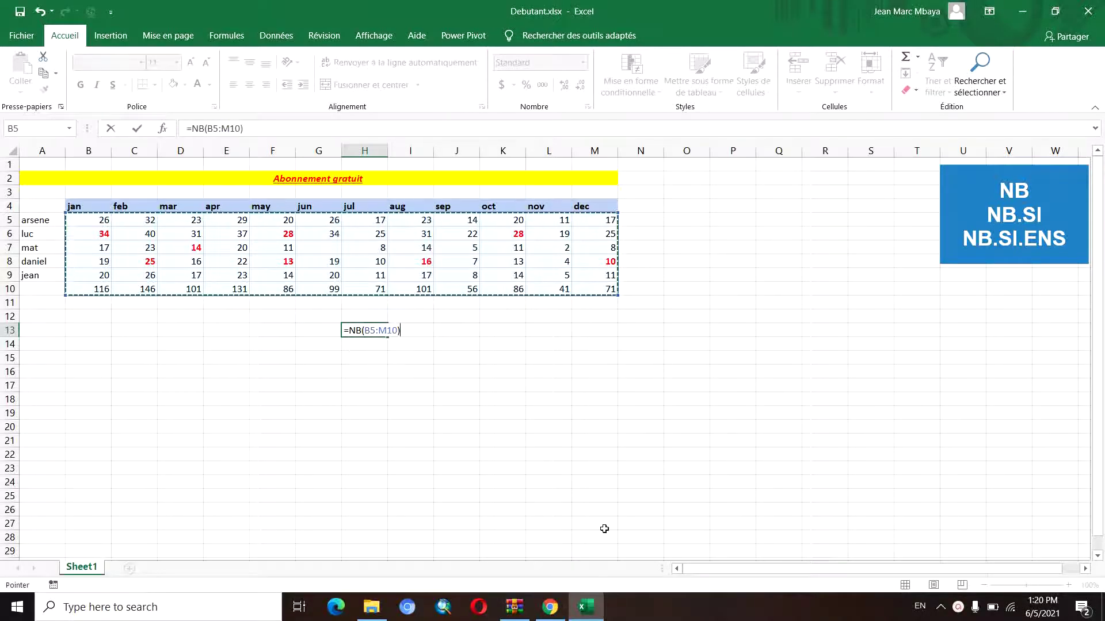
key(Return)
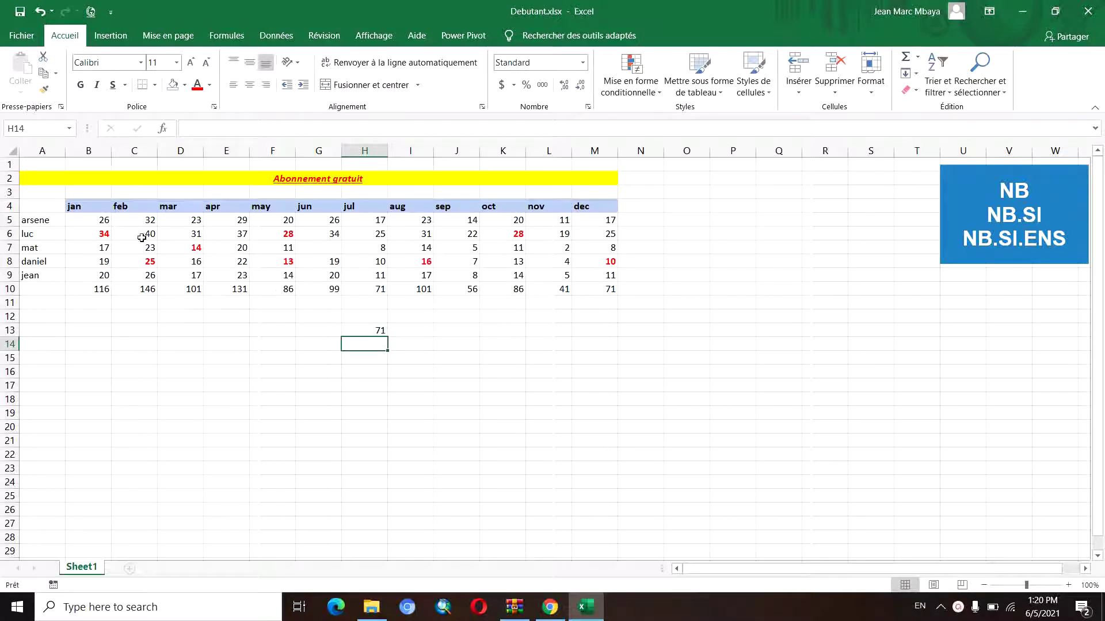
Step: Enter =NB.VIDE(B5:M10) in H14 to count the table's blank cells
text(=)
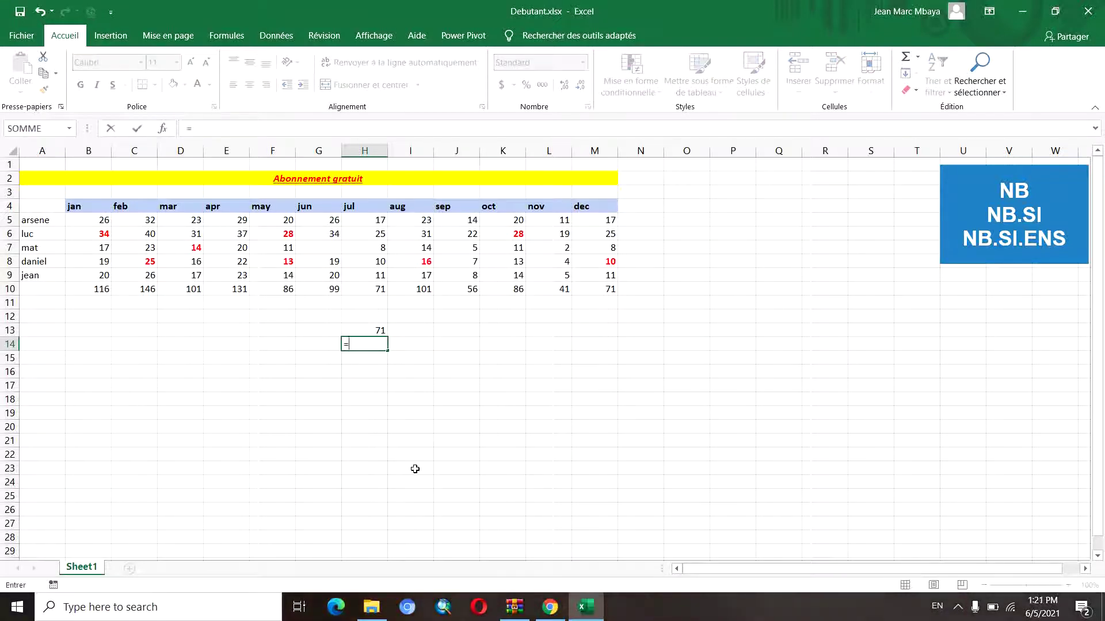
text(NB.)
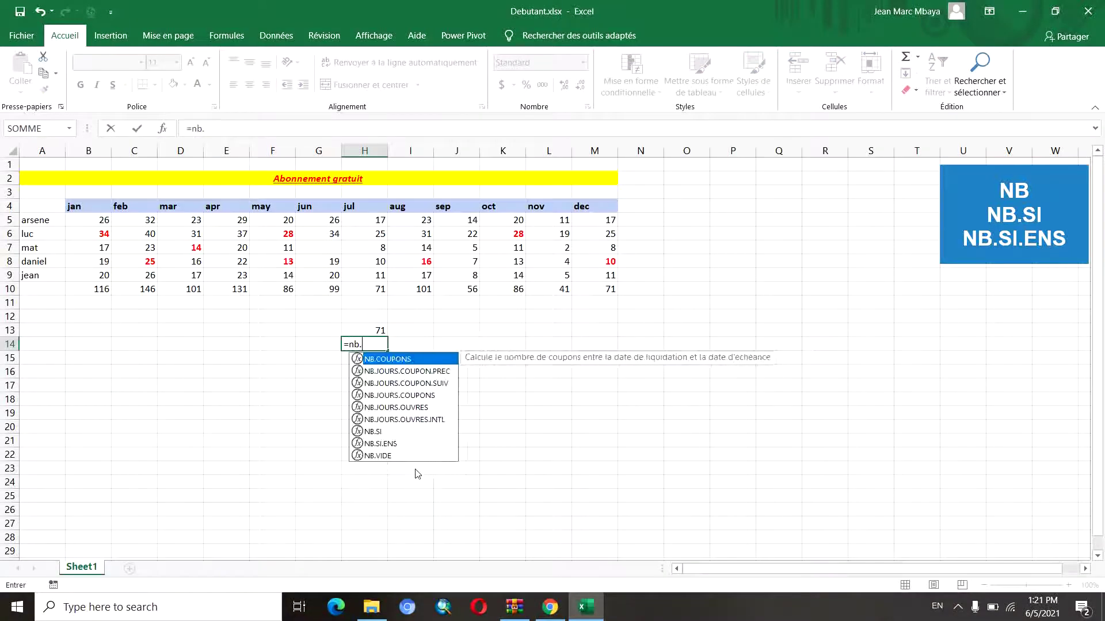
text(VIDE()
drag(104, 221, 610, 289)
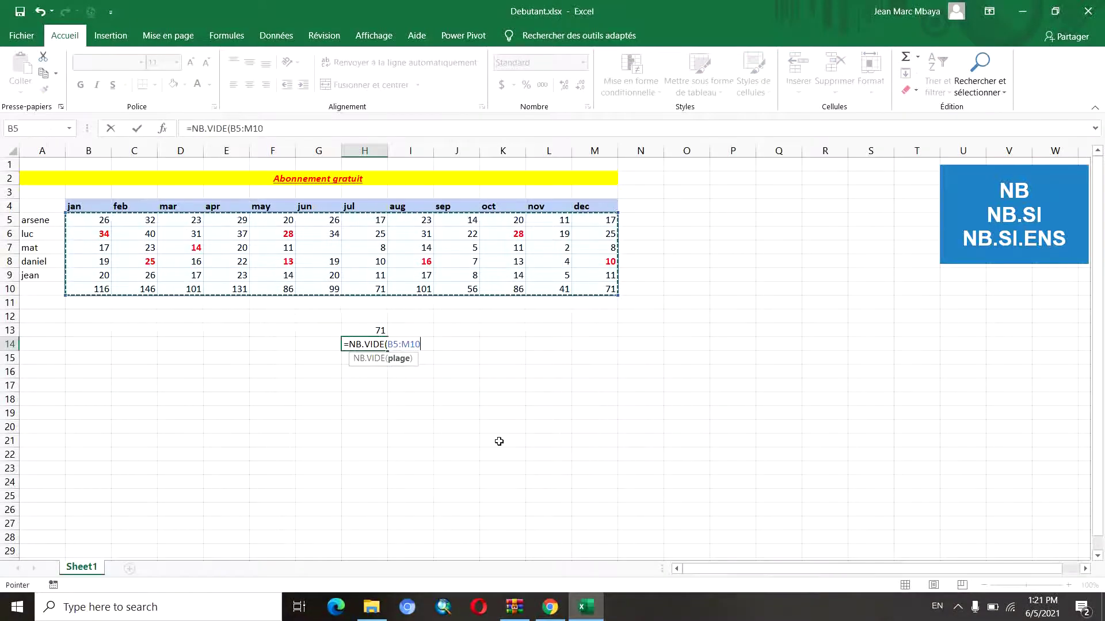
key(Return)
click(370, 344)
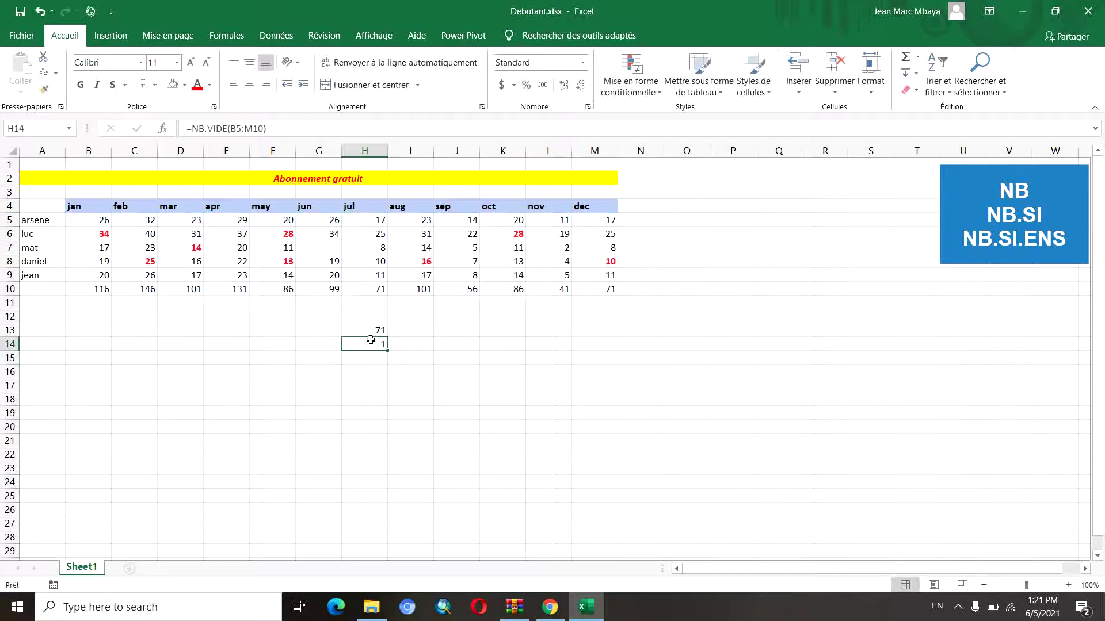
Step: Clear the value 20 in E7 and 25 in H6 so the counts become 69 and 3
click(317, 247)
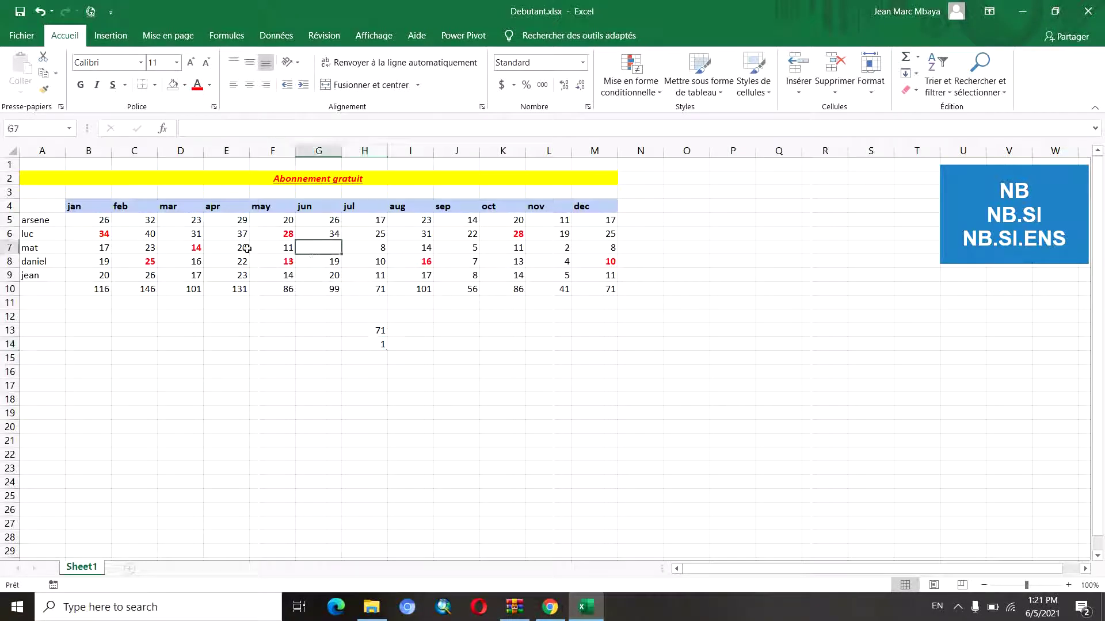
click(245, 247)
key(Delete)
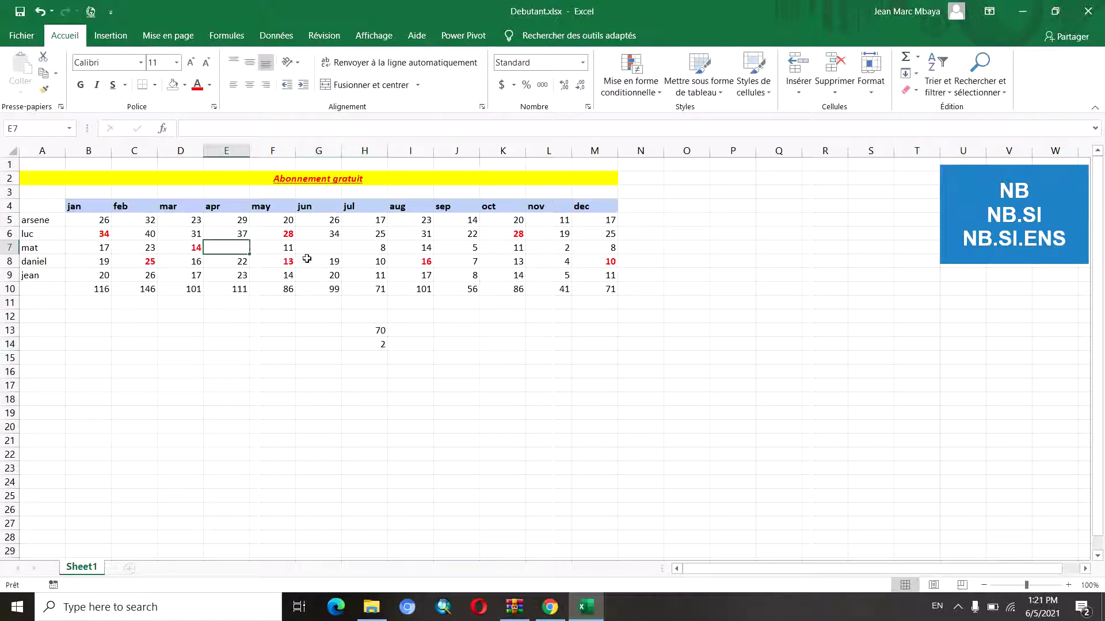
click(384, 236)
key(Delete)
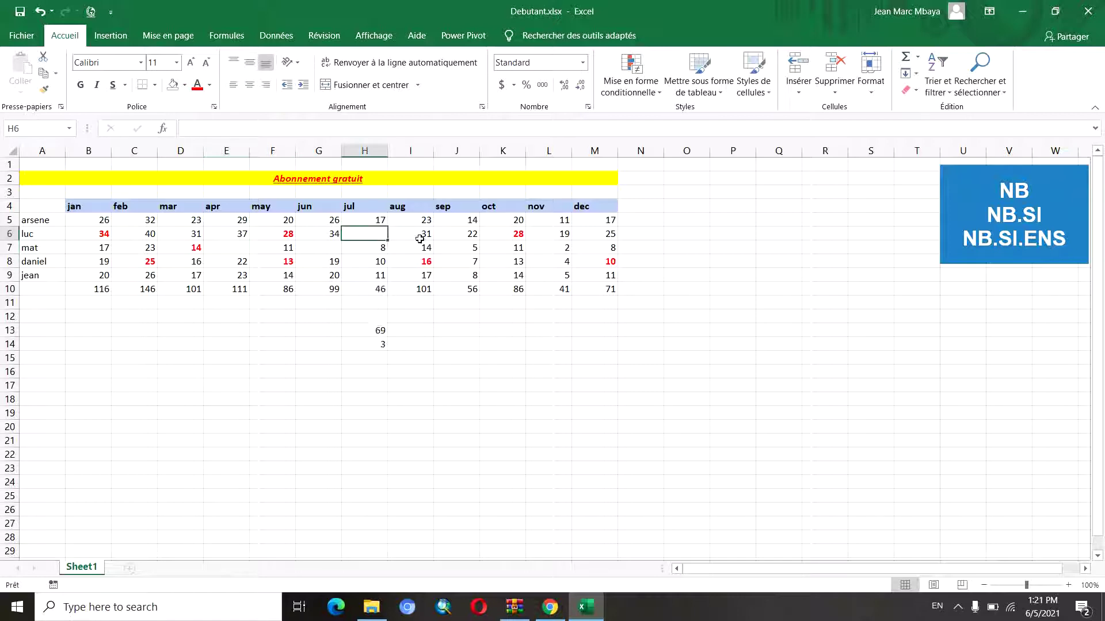
click(378, 329)
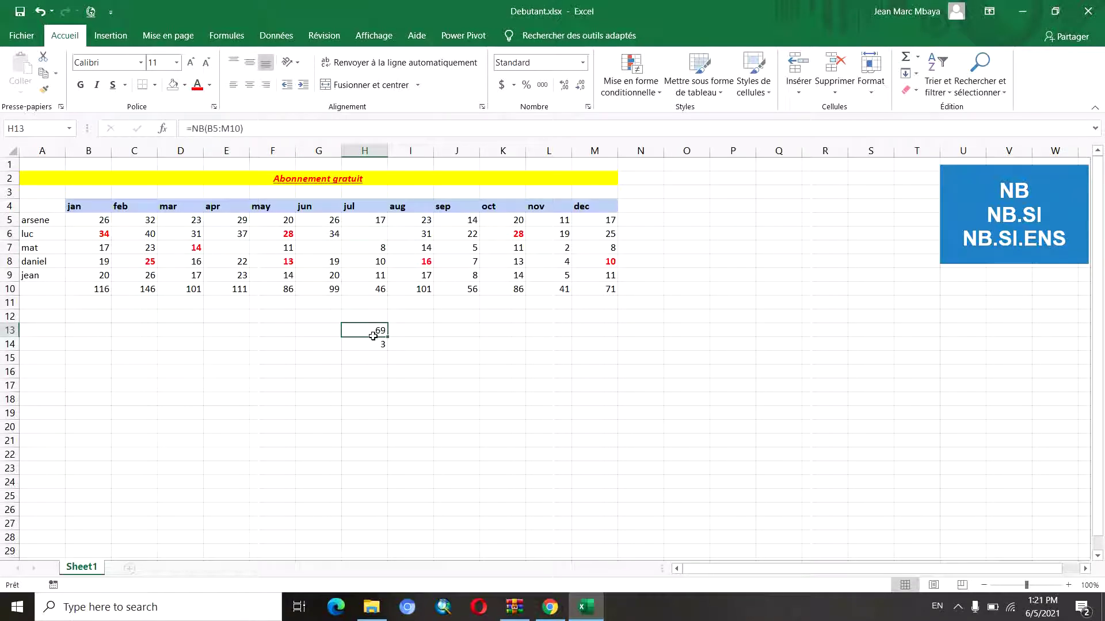
click(372, 358)
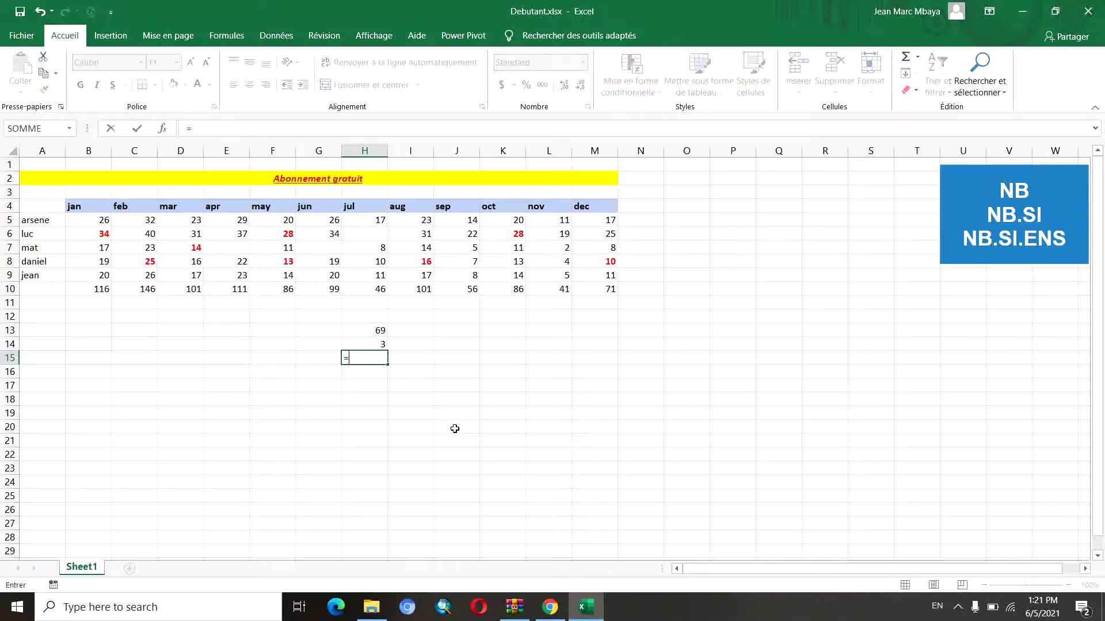
Step: Enter =NB.SI(B5:M10,"=20") in H15, counting the 4 cells equal to 20
text(=nb.si()
drag(69, 219, 610, 290)
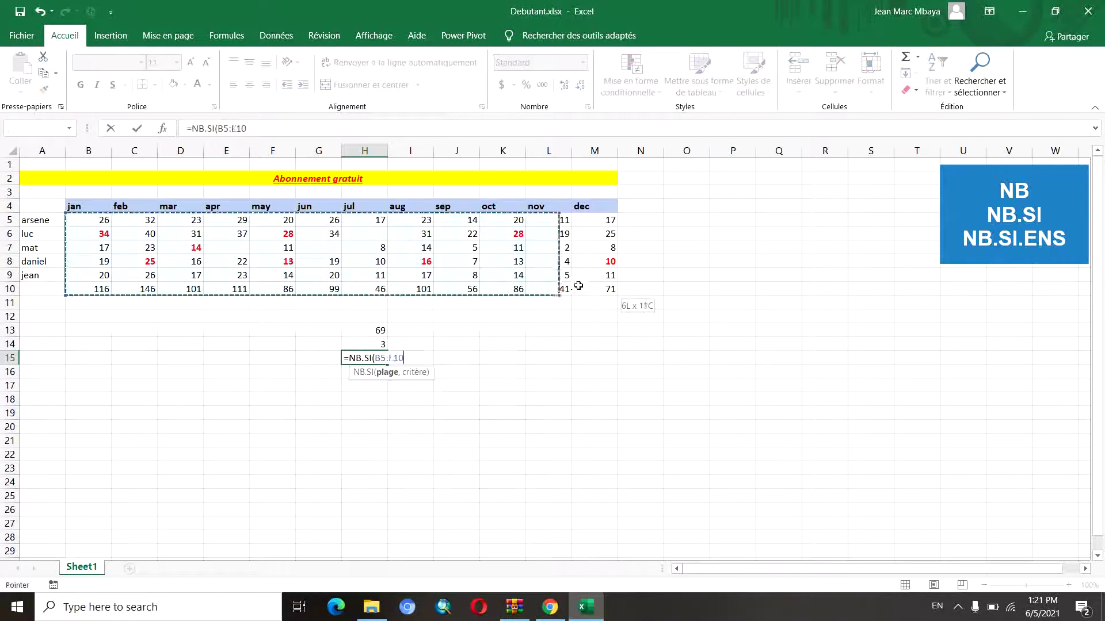
text(,")
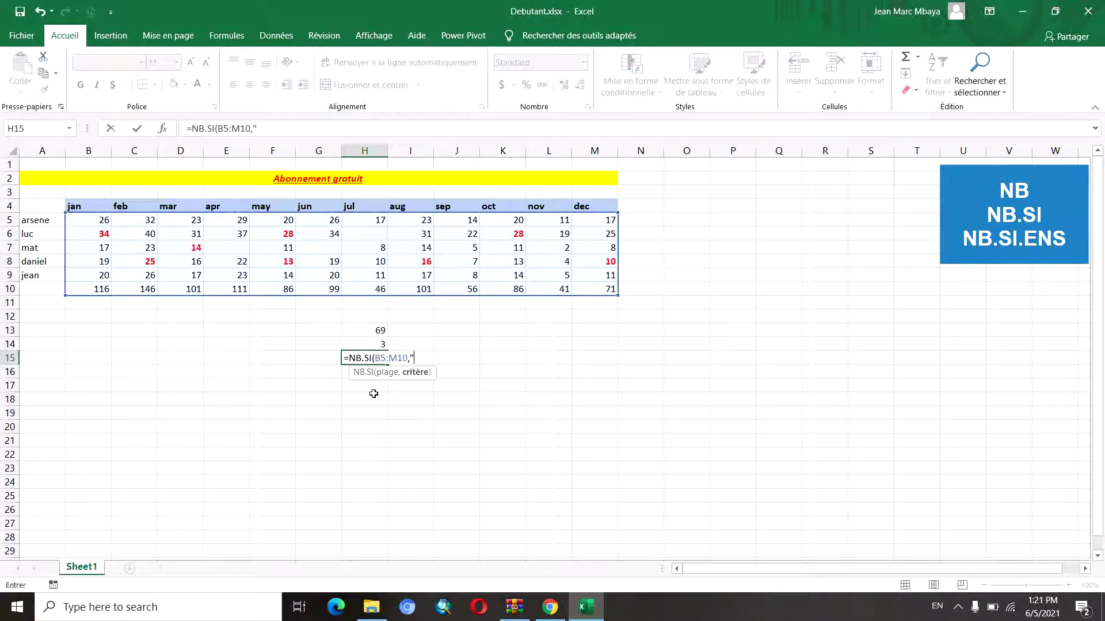
text(=20"))
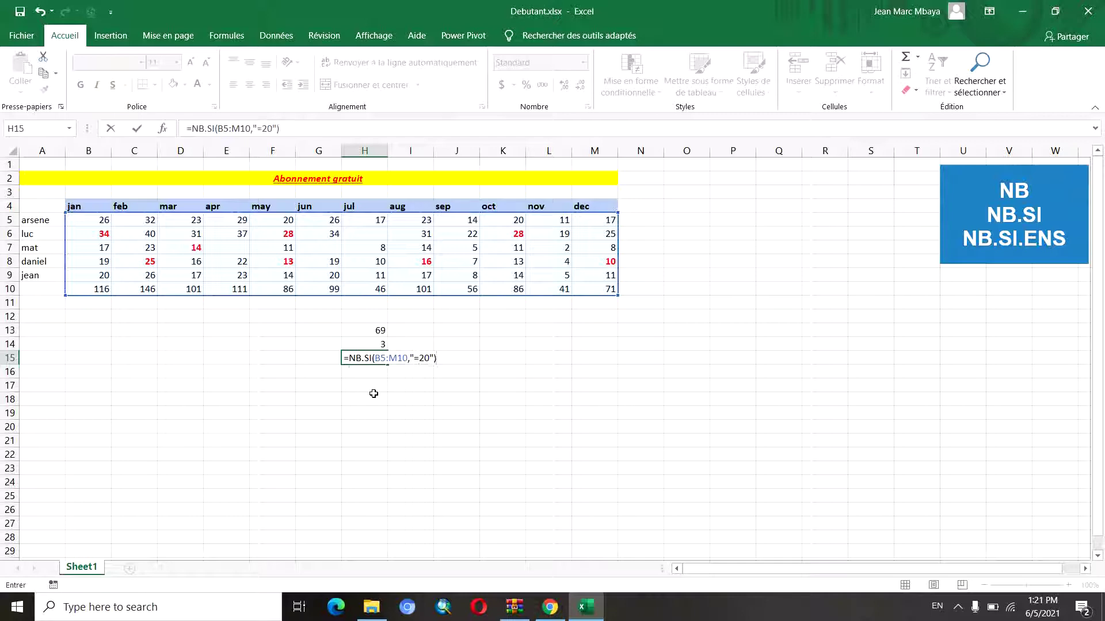
key(Return)
click(375, 359)
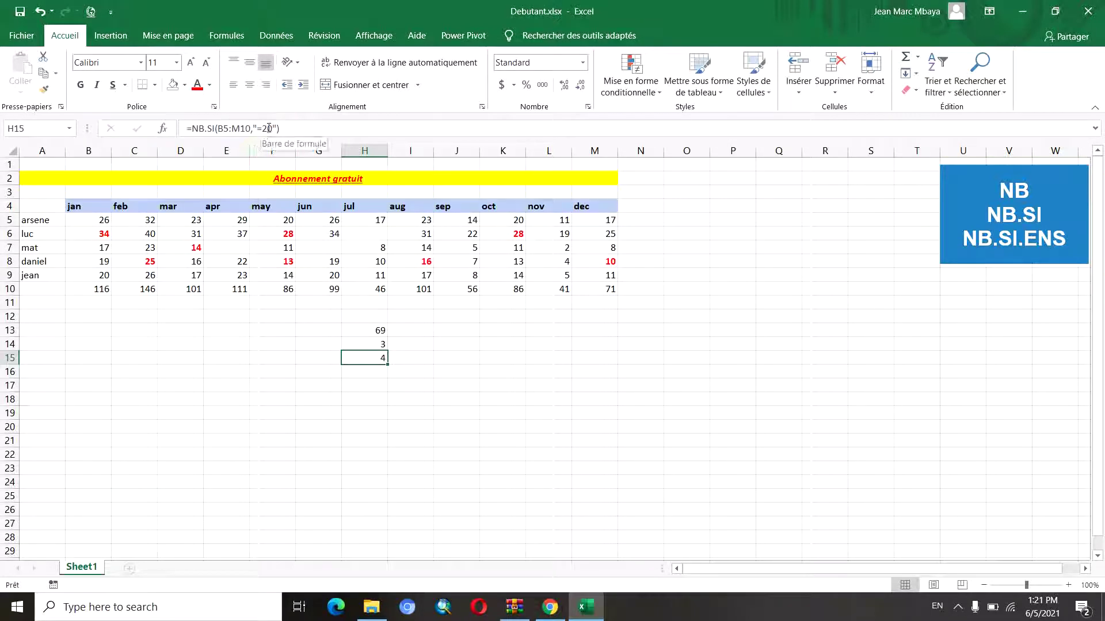
click(369, 367)
click(371, 359)
Step: Enter =NB.SI(B5:M10,"="&G9) in H16, taking the criterion from G9 (result 4)
key(Return)
text(=)
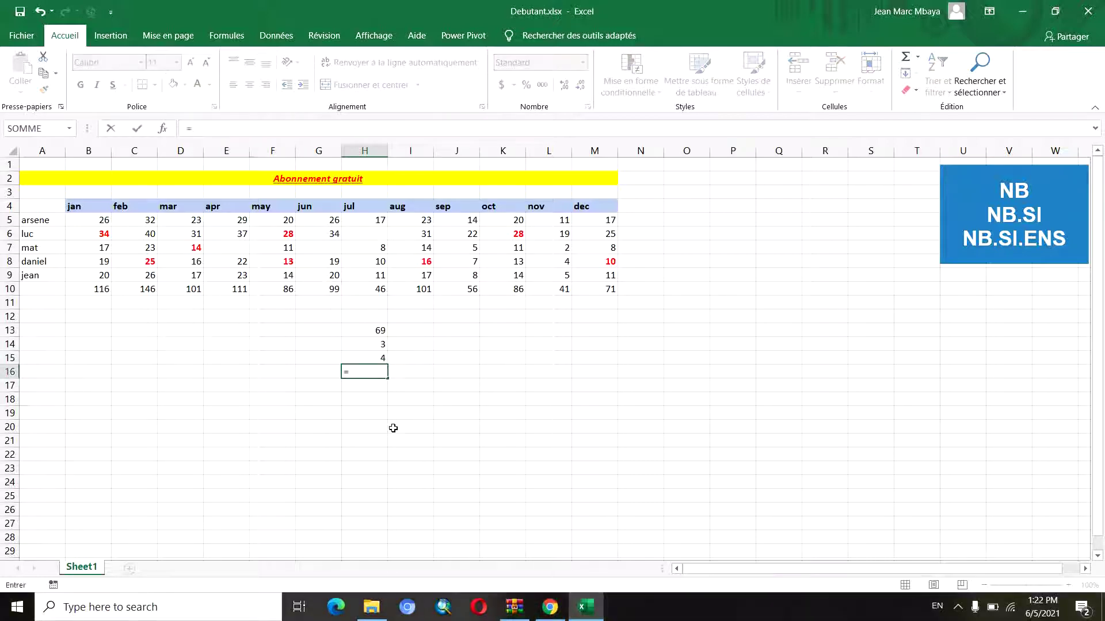
text(NB)
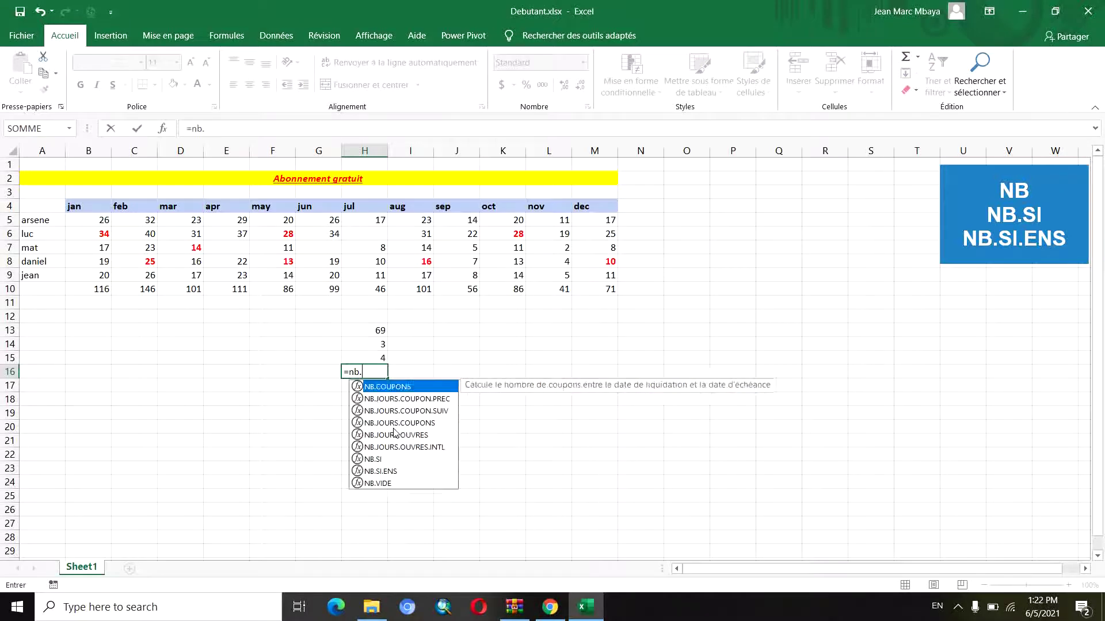
text(.SI()
mouse_move(95, 220)
mouse_down()
mouse_move(468, 285)
mouse_move(609, 289)
mouse_up()
text(,")
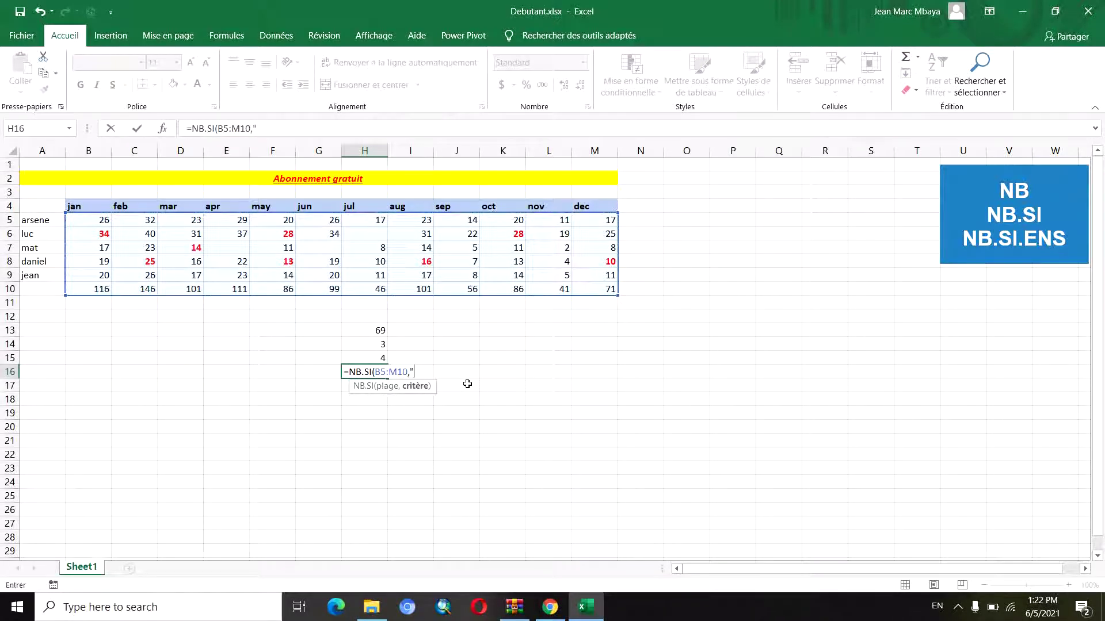
text(="&)
click(331, 280)
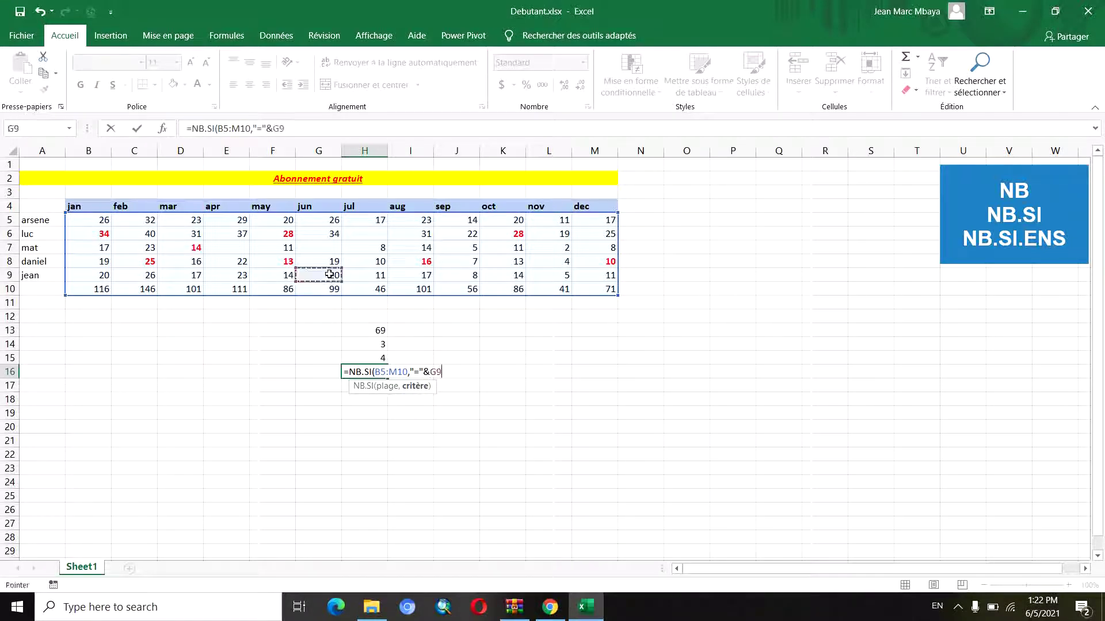
text())
key(Return)
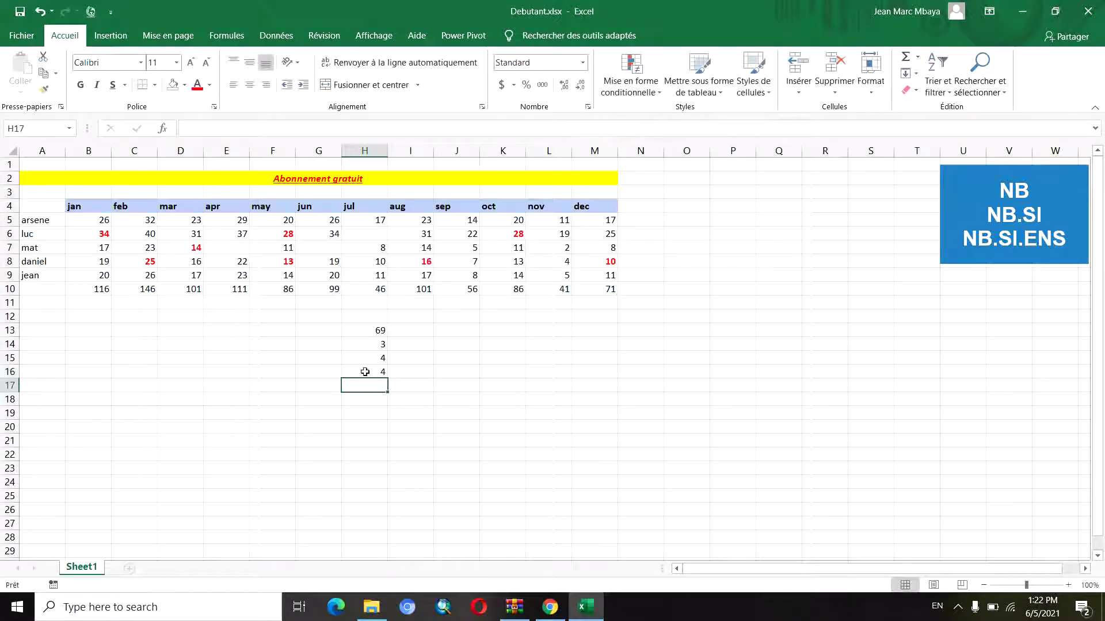
Step: Review the H16 and H15 formulas, leaving both unchanged
click(369, 373)
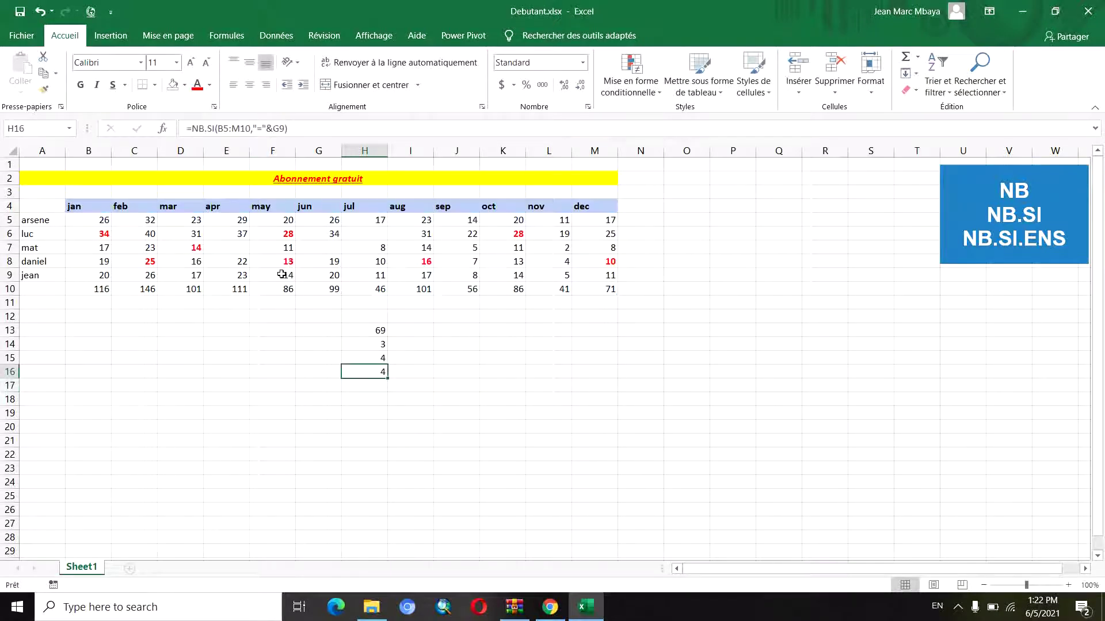
click(279, 128)
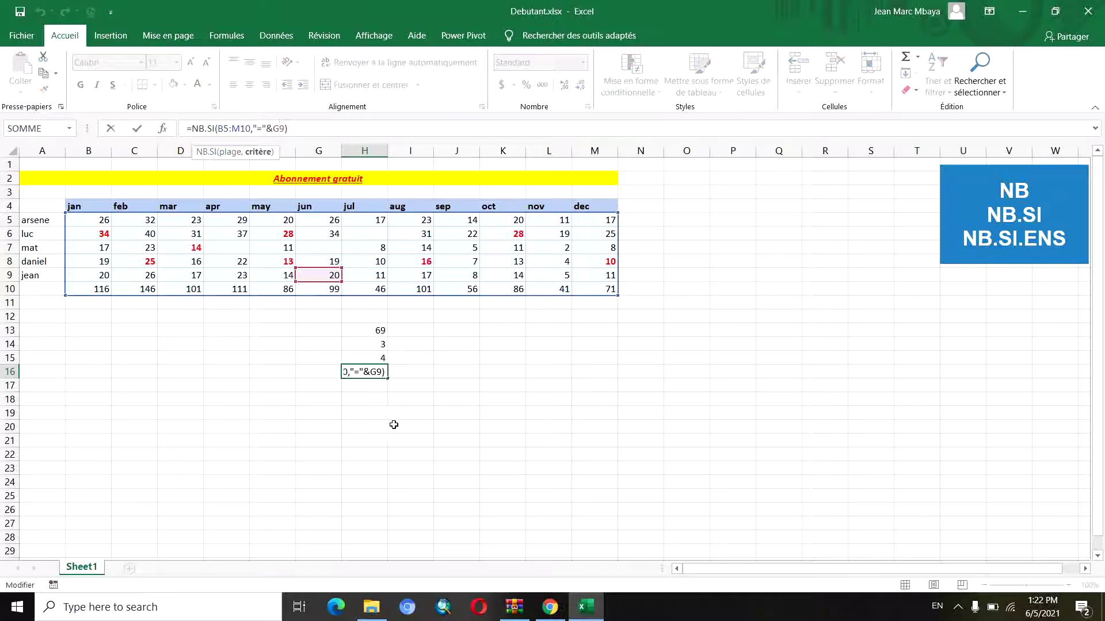
key(Escape)
click(377, 357)
key(F2)
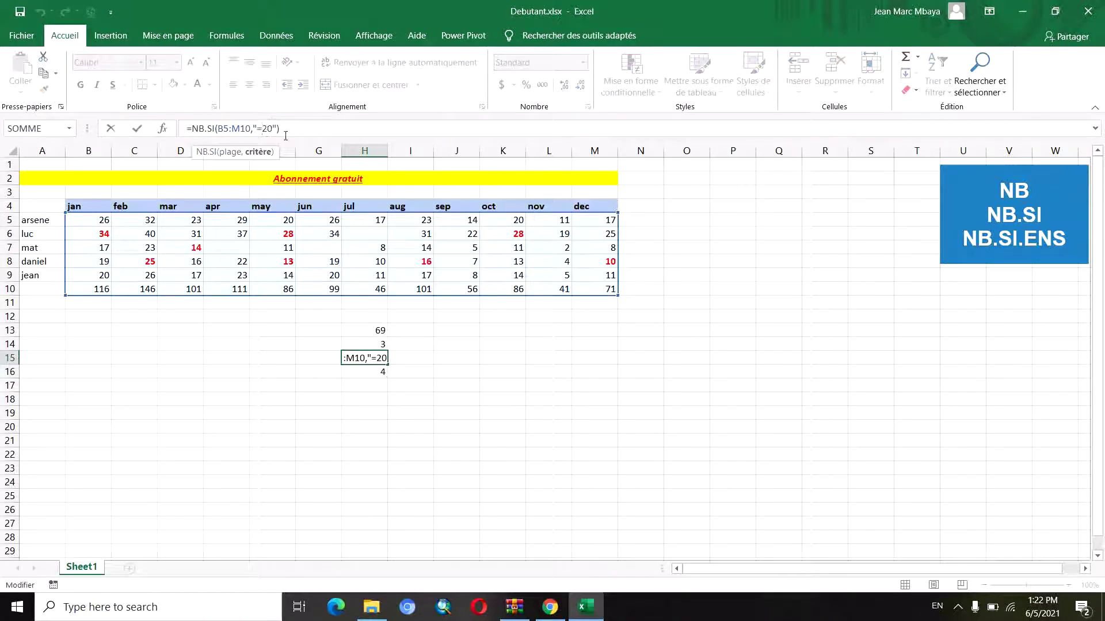
key(Return)
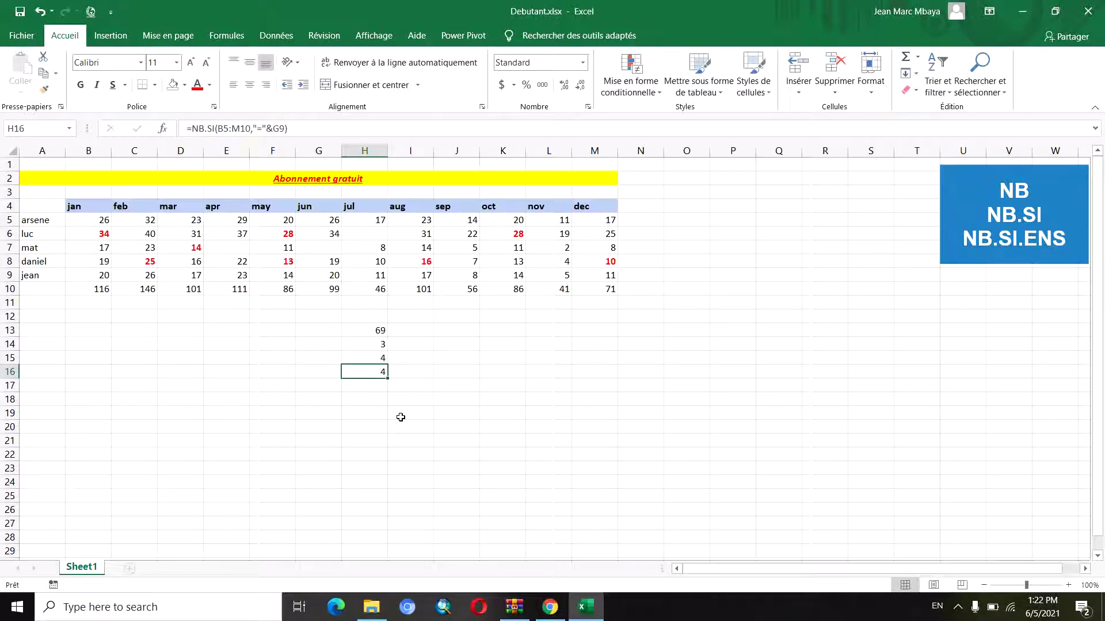
Step: Enter =NB.SI.ENS(B5:M10,">"&M8,B5:M10,"<"&G9) in J13, counting 22 values between M8 and G9
click(457, 332)
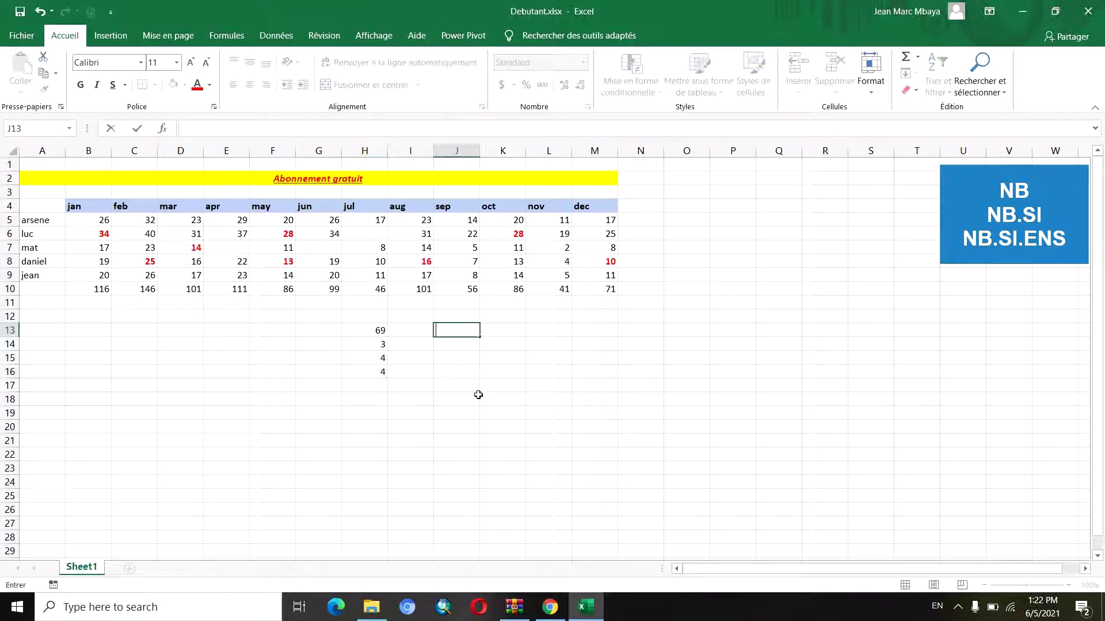
text(+n)
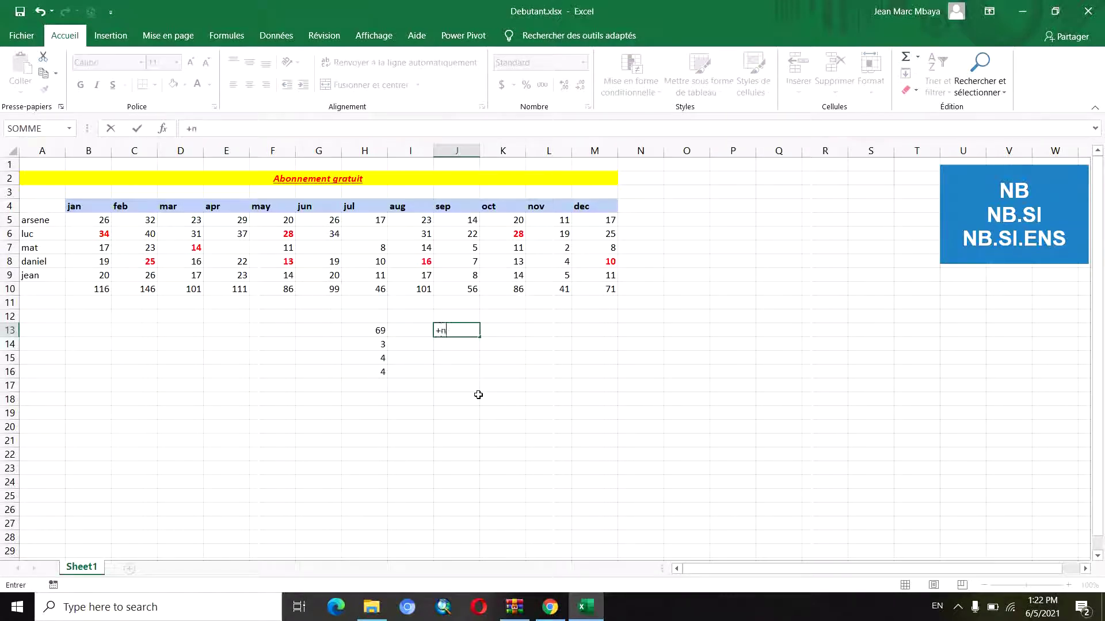
text(b.si.en)
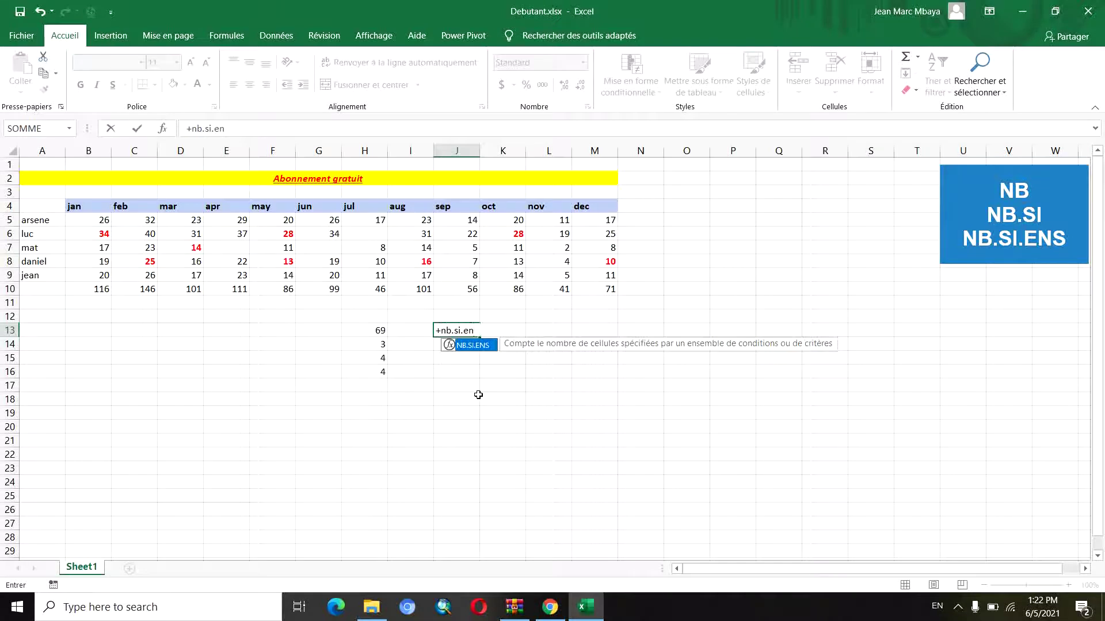
key(Tab)
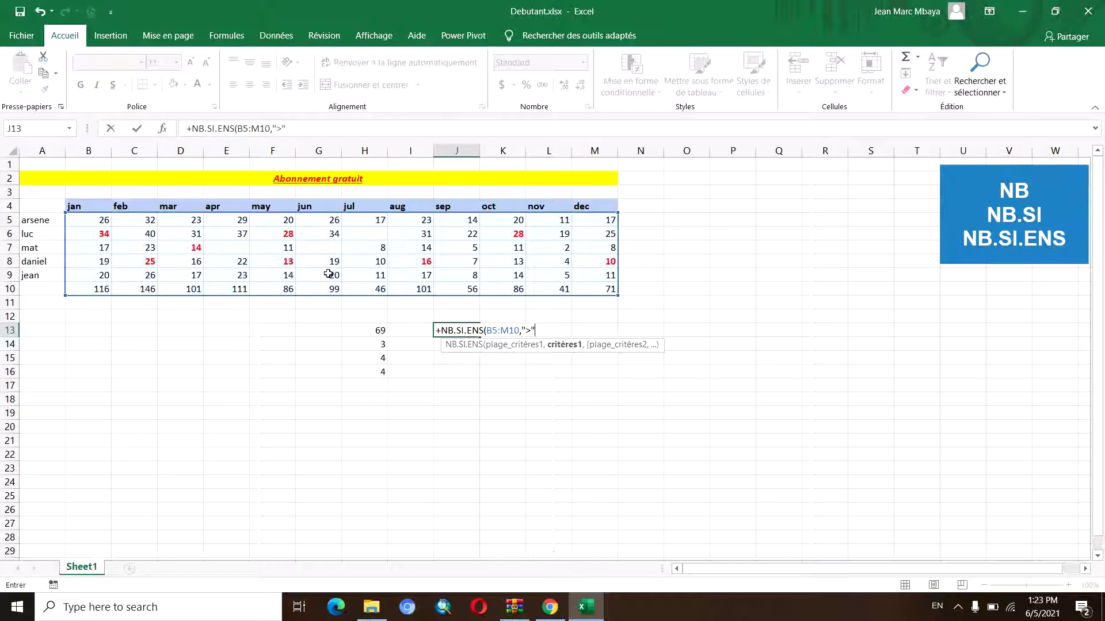
text(&)
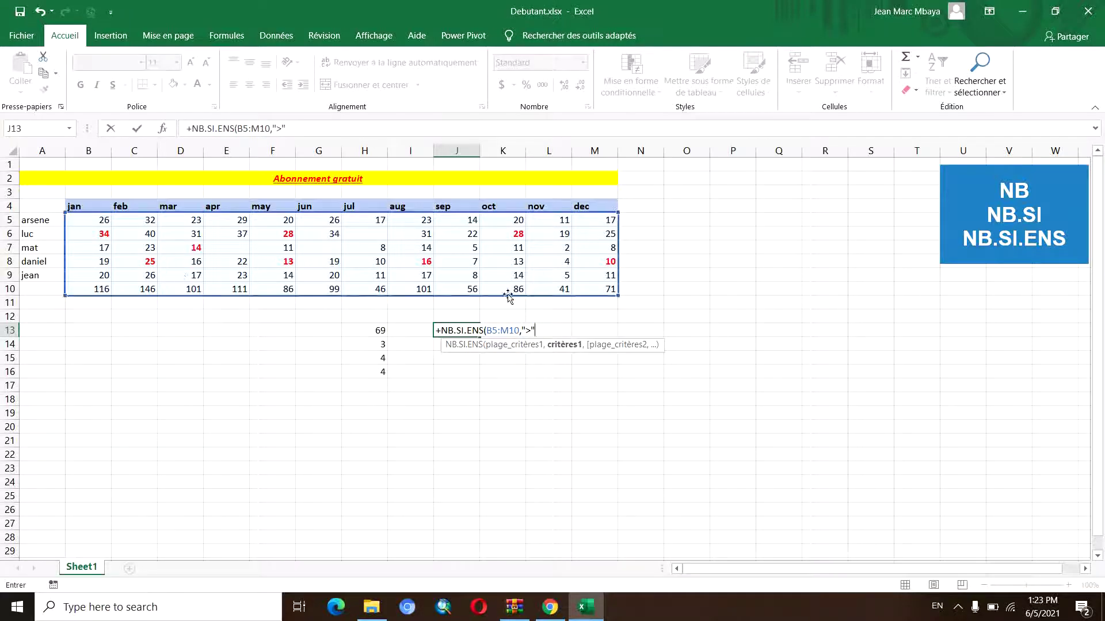
click(601, 262)
text())
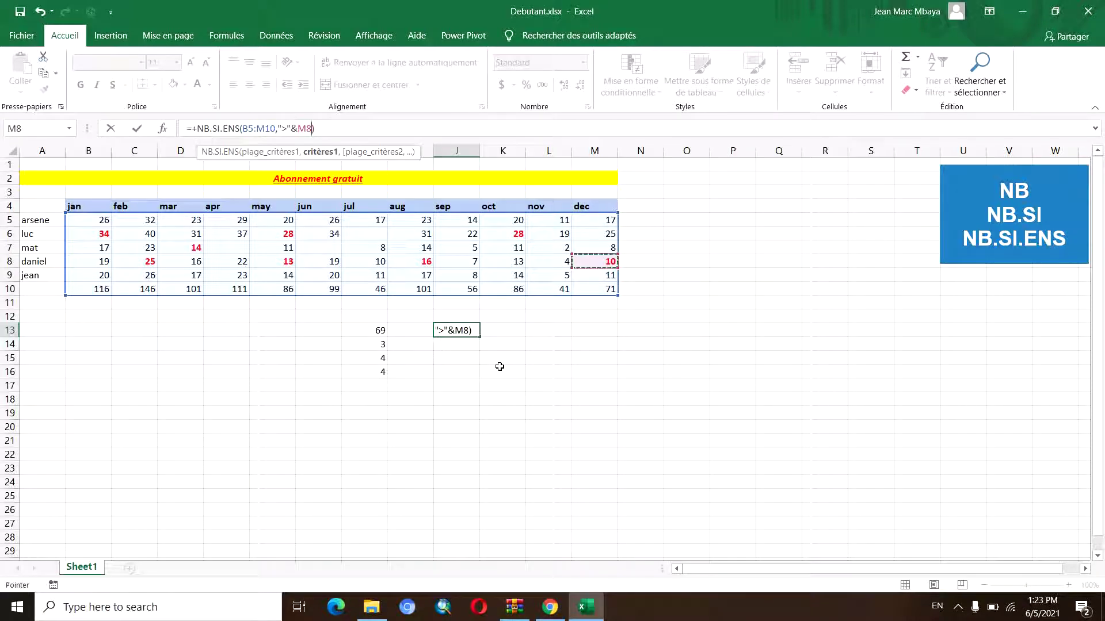
text(,)
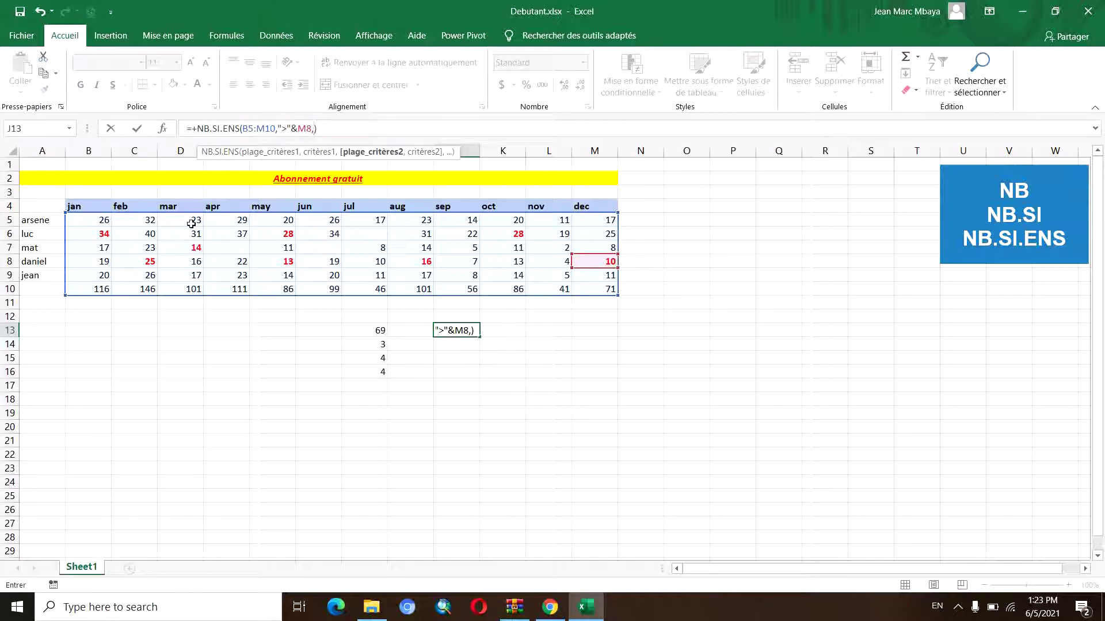
mouse_move(94, 217)
mouse_down()
mouse_move(101, 257)
mouse_move(101, 220)
mouse_up()
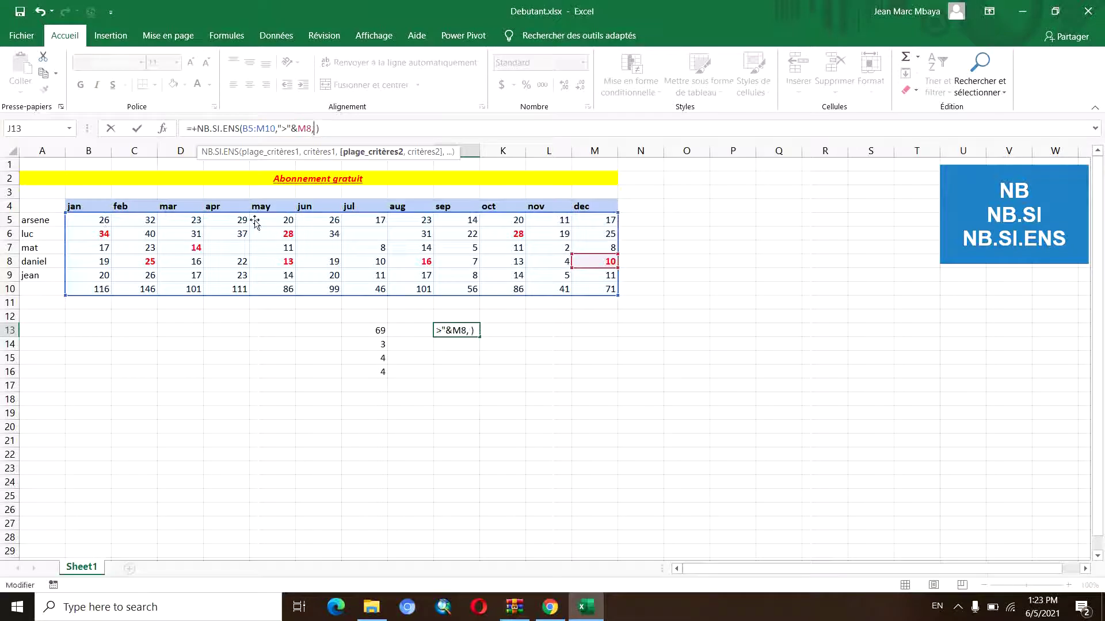
drag(93, 220, 612, 289)
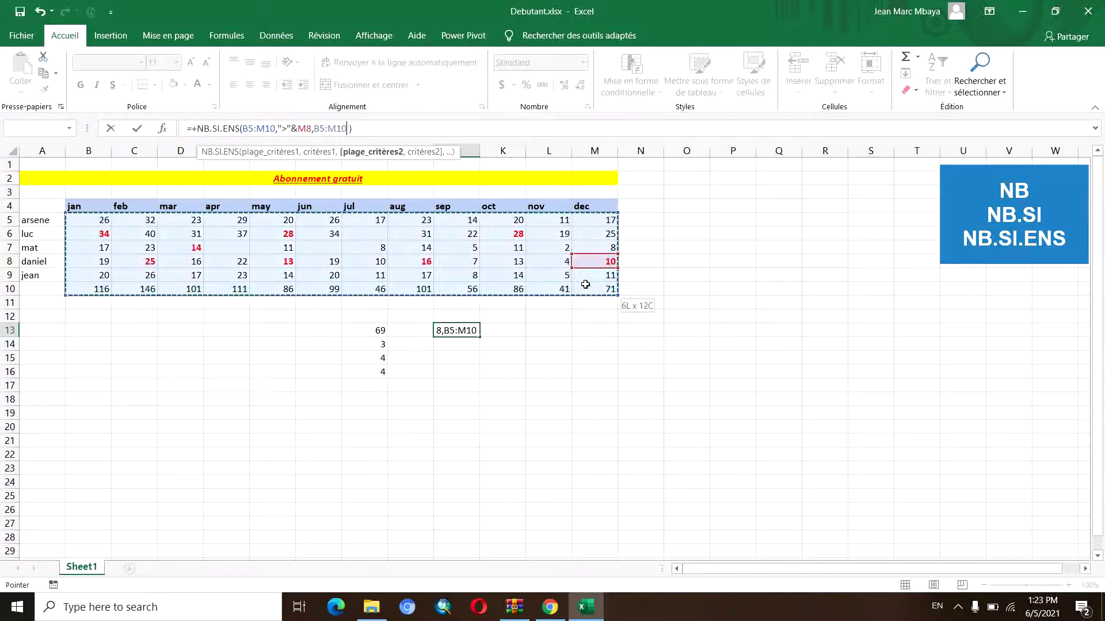
text(,)
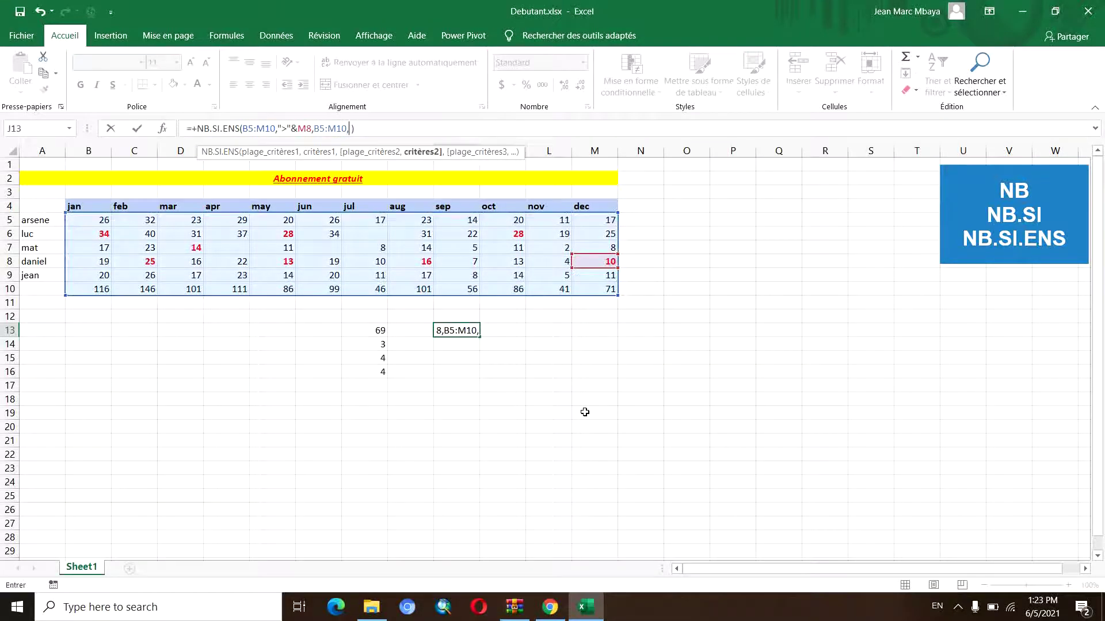
text("<)
text(")
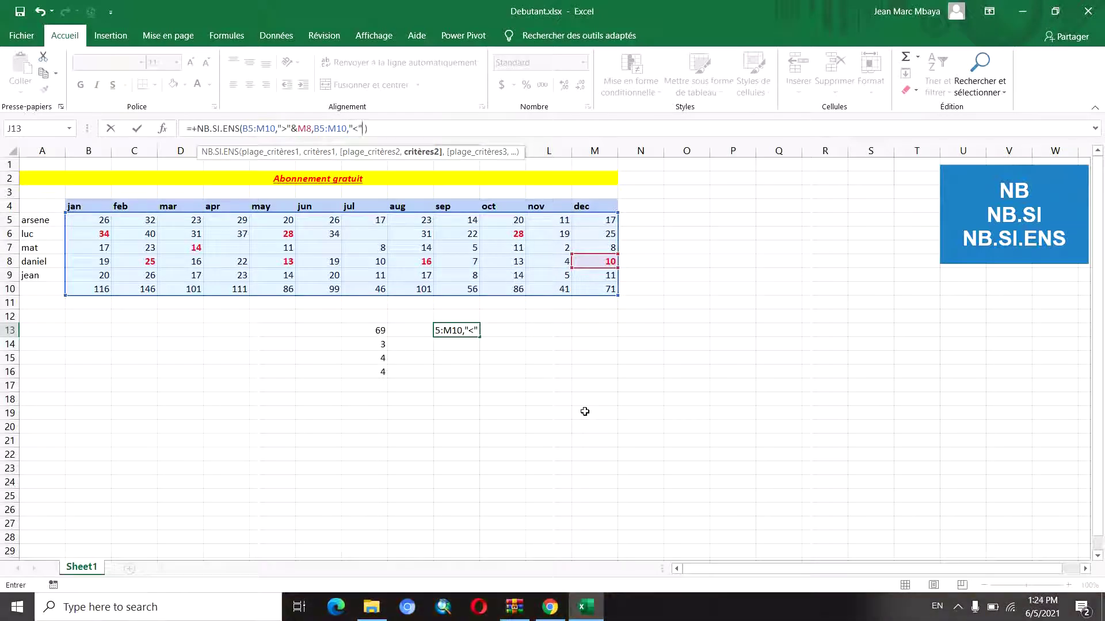
text(&)
text(G9)
key(Return)
click(458, 328)
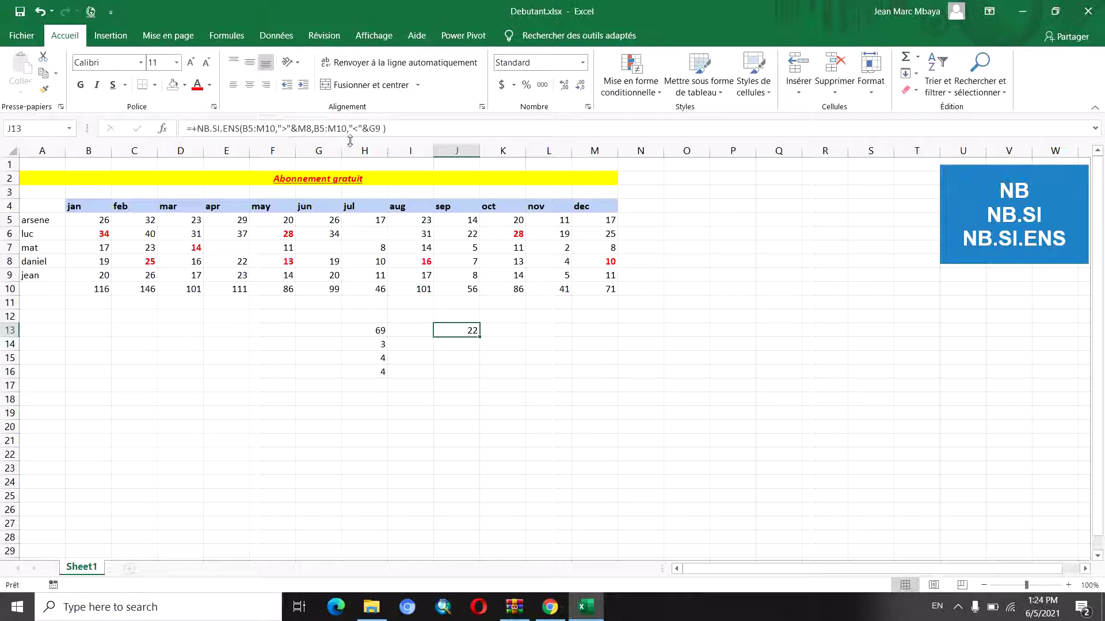
Step: Enter =NB.SI(A5:M10,"*") in J16 to count the table's 5 text entries
key(Down)
key(Down)
key(Down)
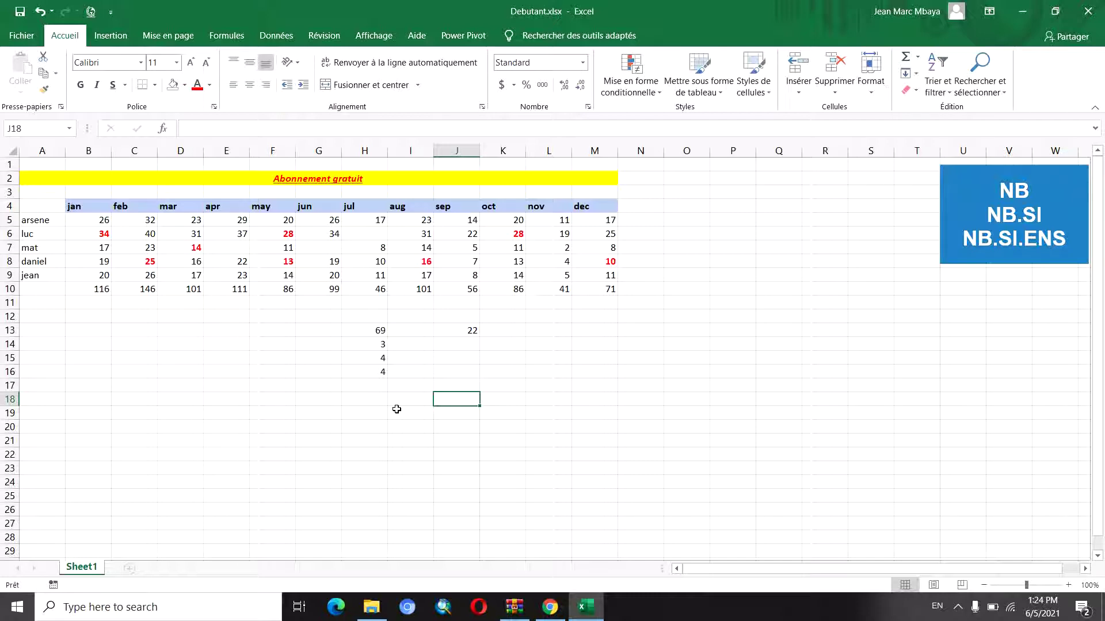
click(472, 375)
text(=)
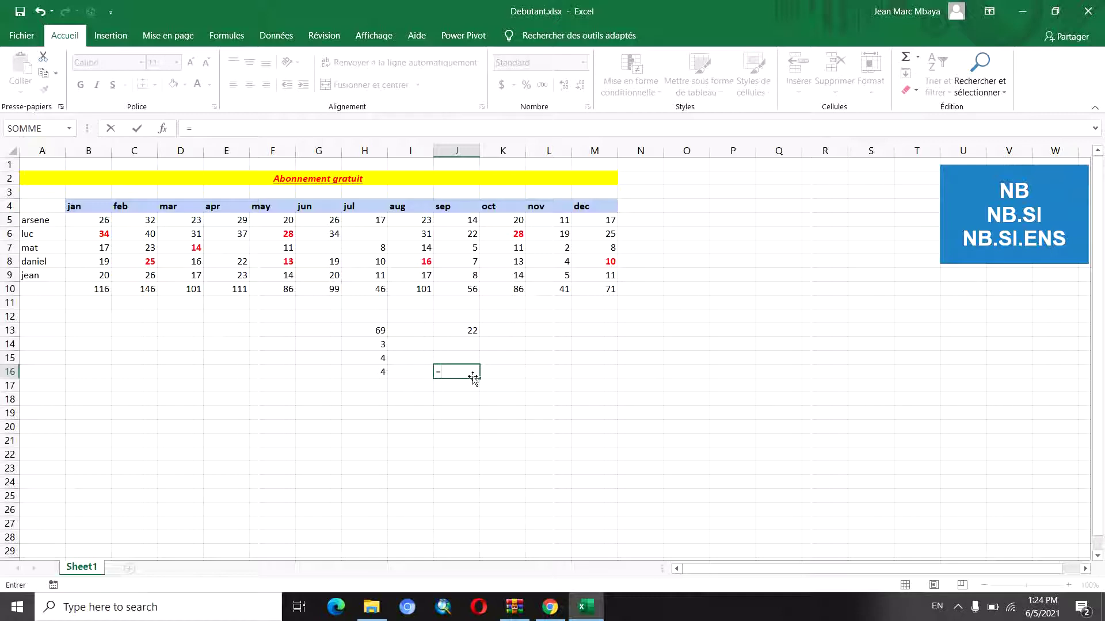
text(n)
text(b.si)
key(Tab)
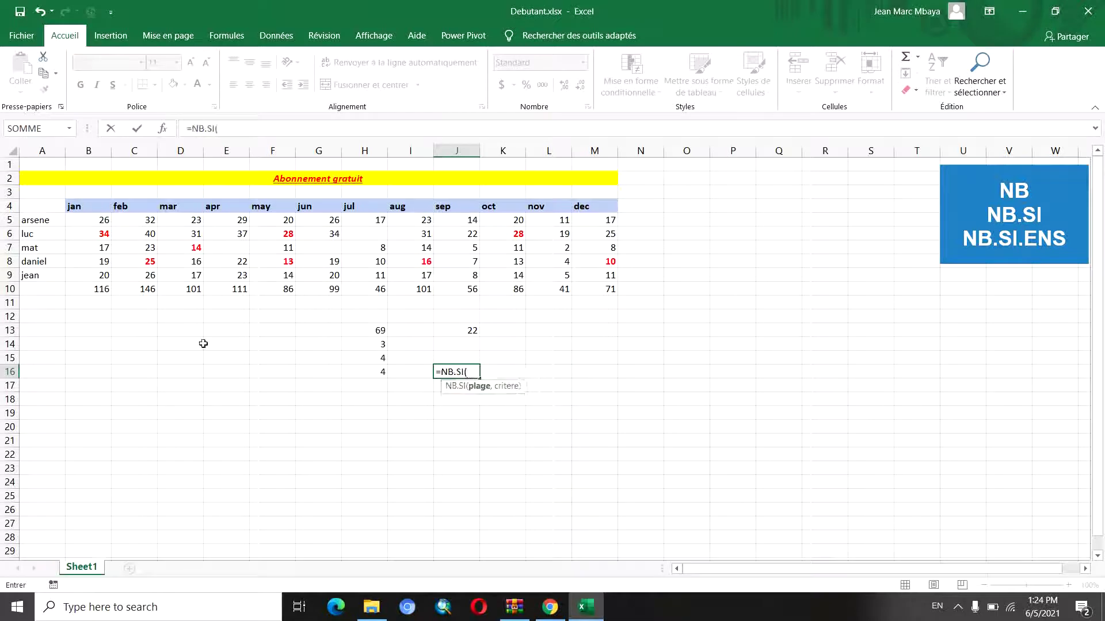
mouse_move(32, 220)
mouse_down()
mouse_move(198, 288)
mouse_move(614, 289)
mouse_up()
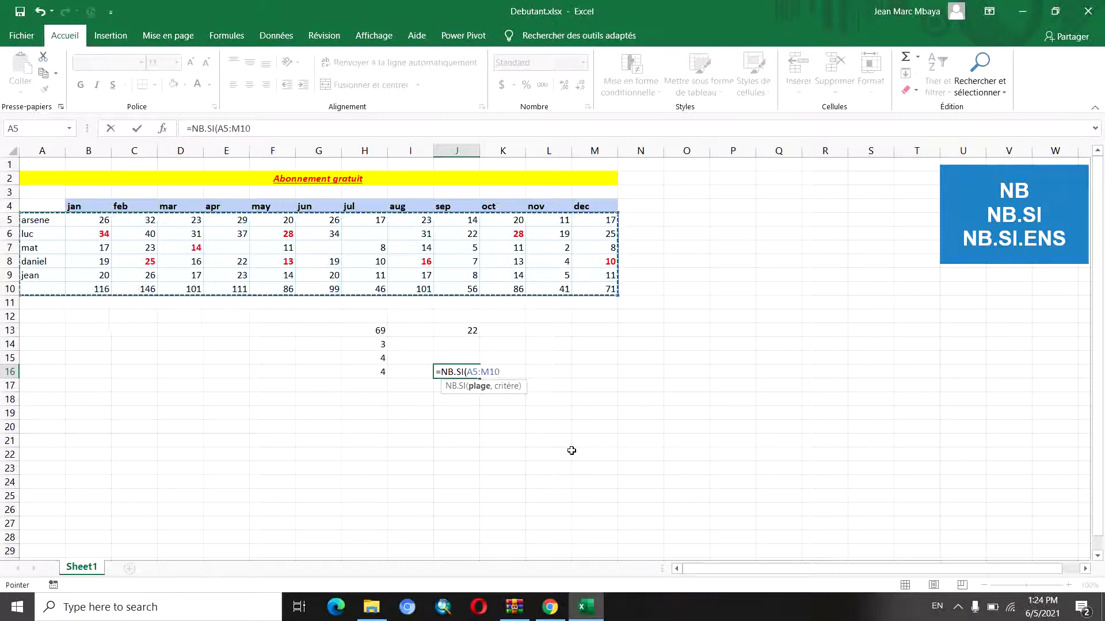
text(,"*)
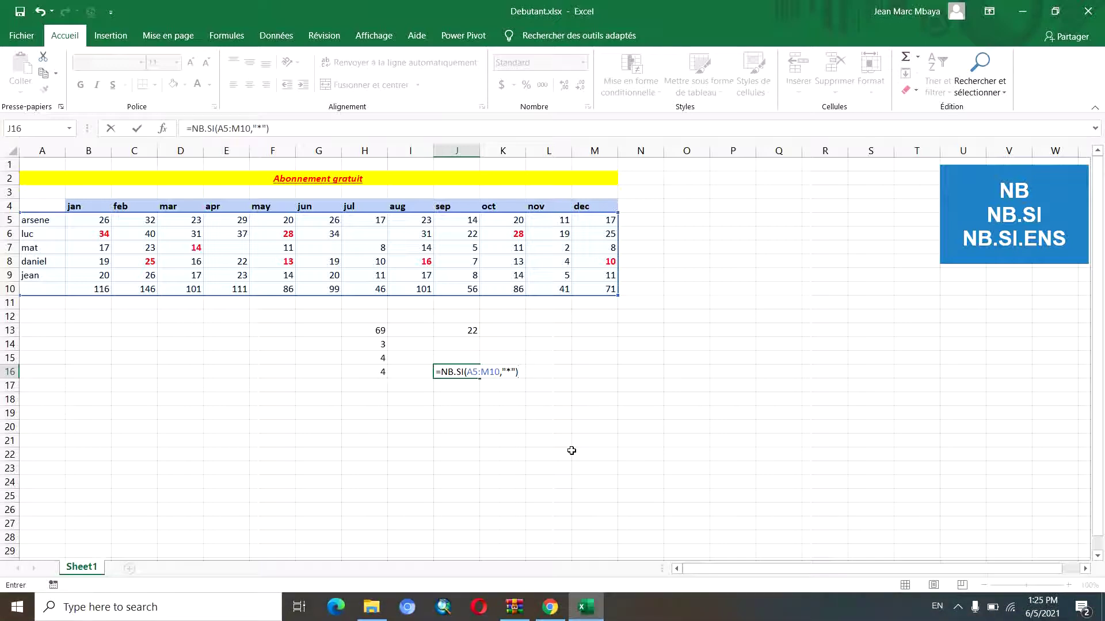
key(ctrl+Return)
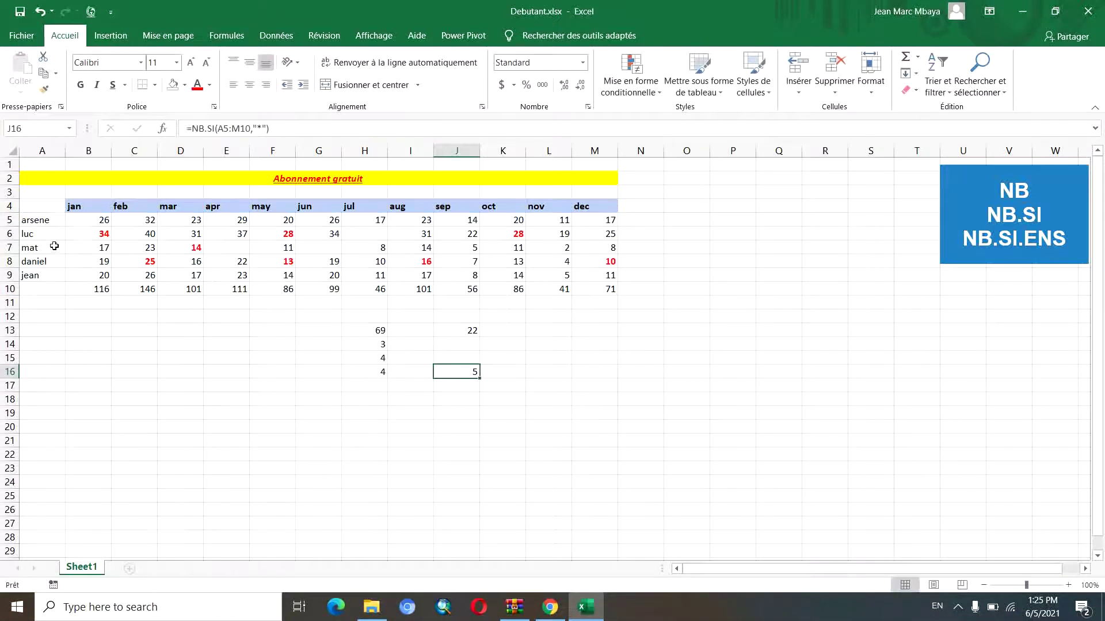
drag(40, 220, 36, 275)
click(456, 371)
Step: In J17, count cells of A5:M10 exactly matching the name in A9 with NB.SI, returning 1
click(34, 275)
click(455, 385)
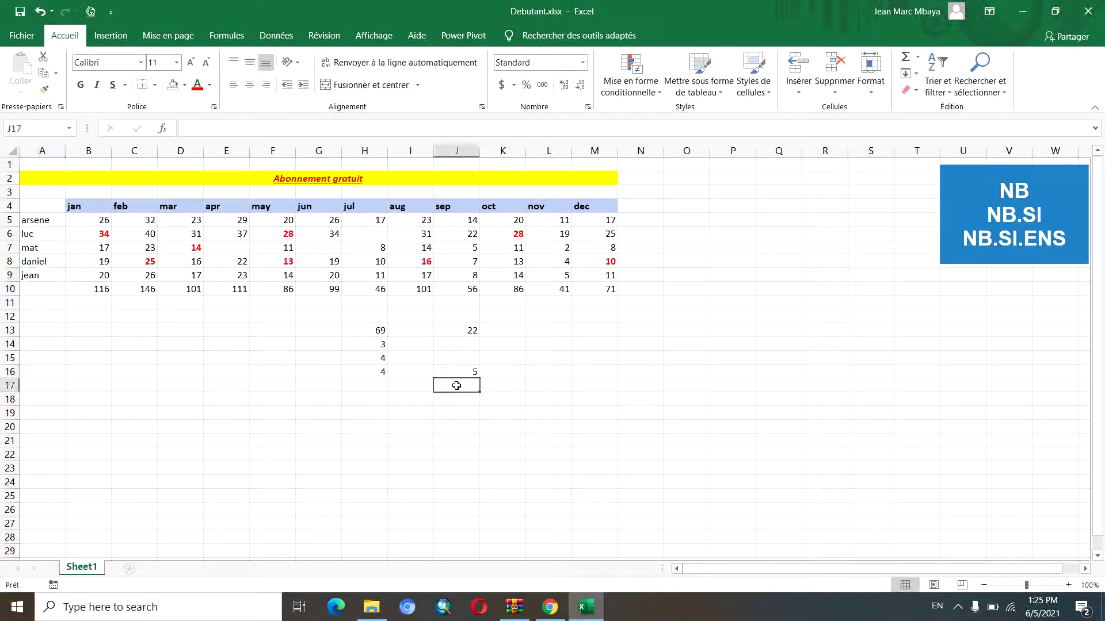
text(=NB.SI)
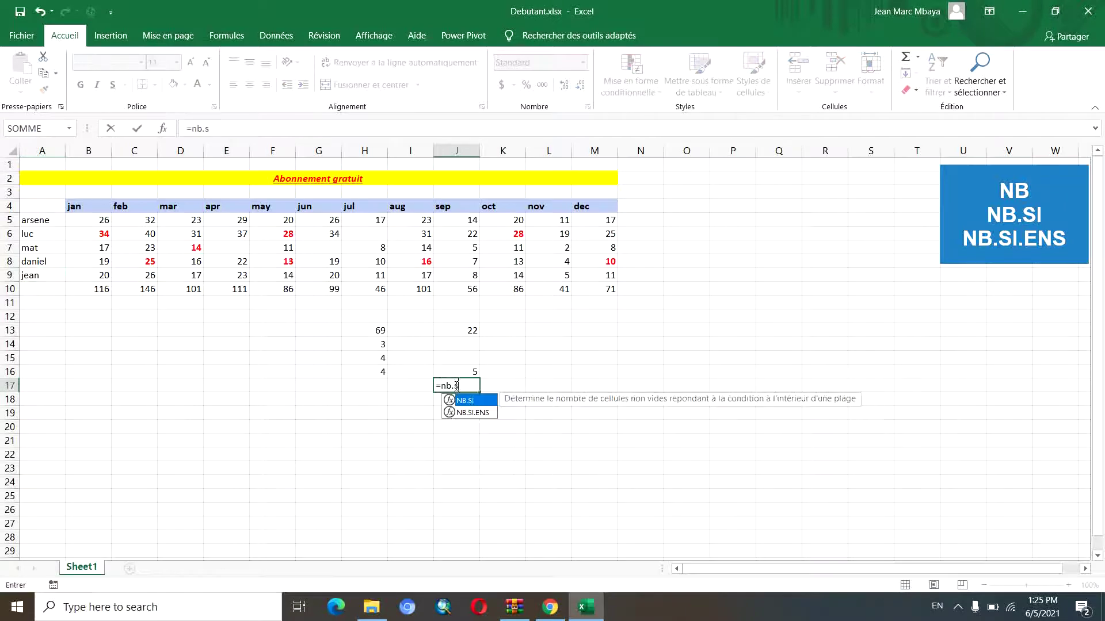
text(()
drag(29, 218, 610, 290)
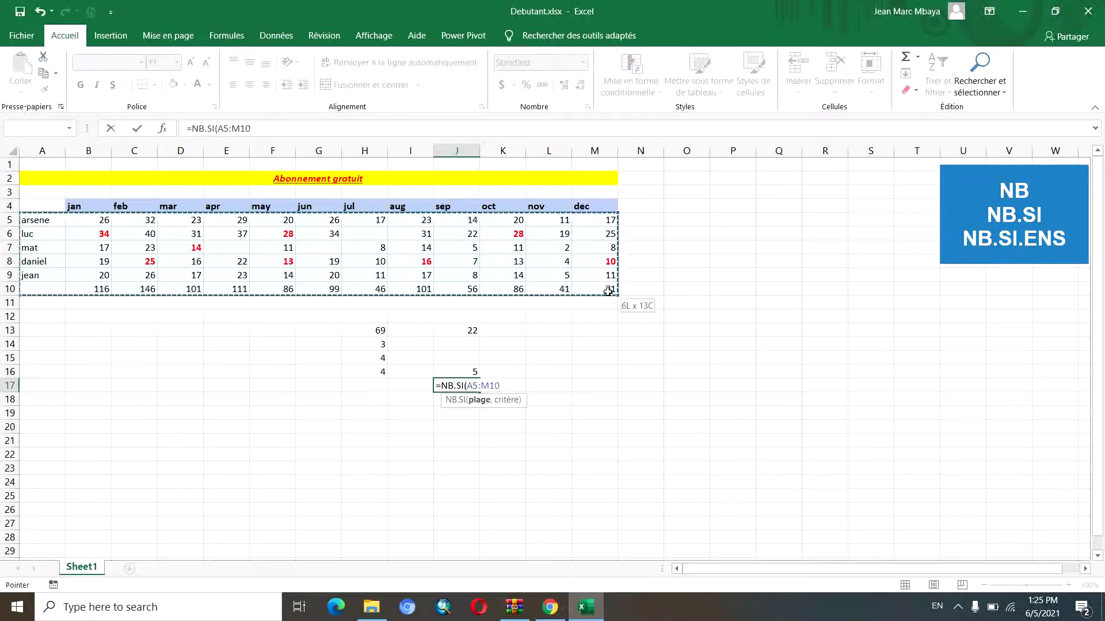
text(,"jean")
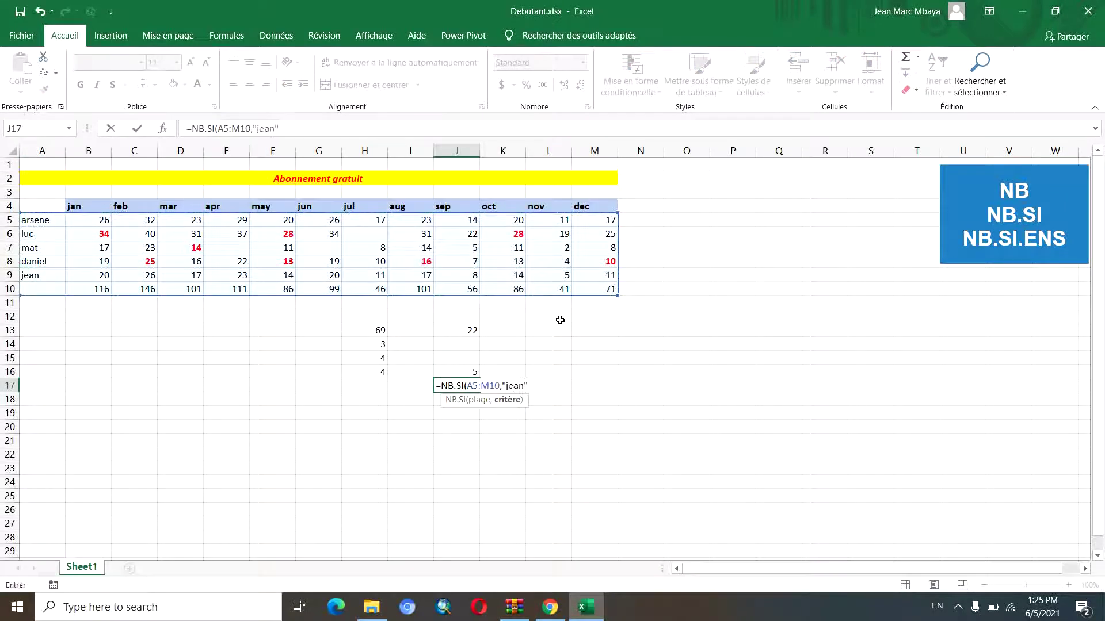
text())
key(Return)
click(32, 275)
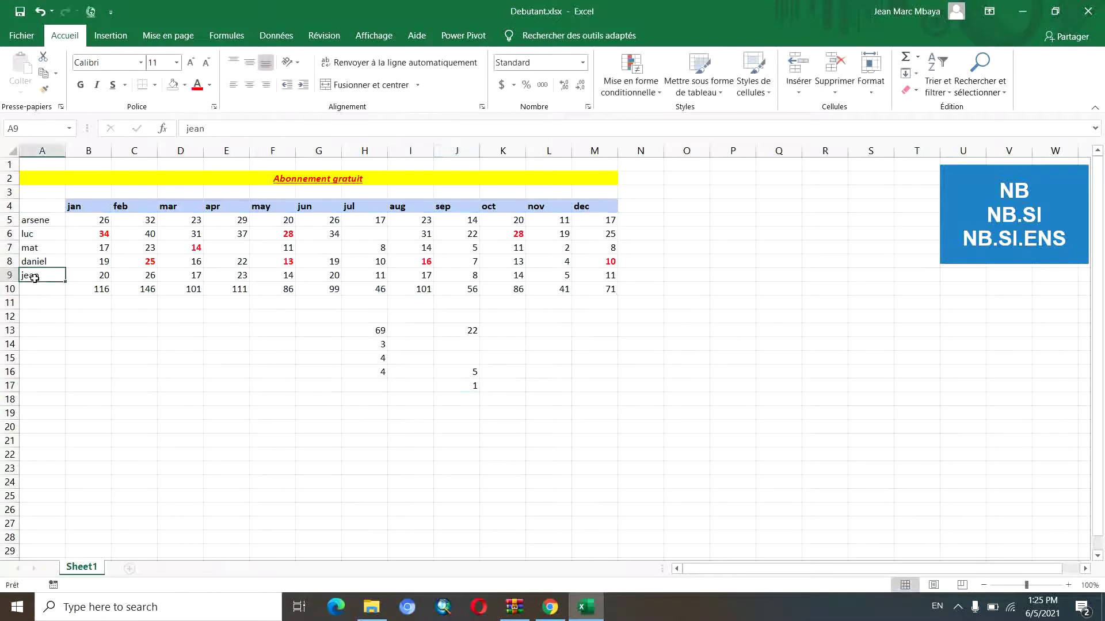
click(441, 385)
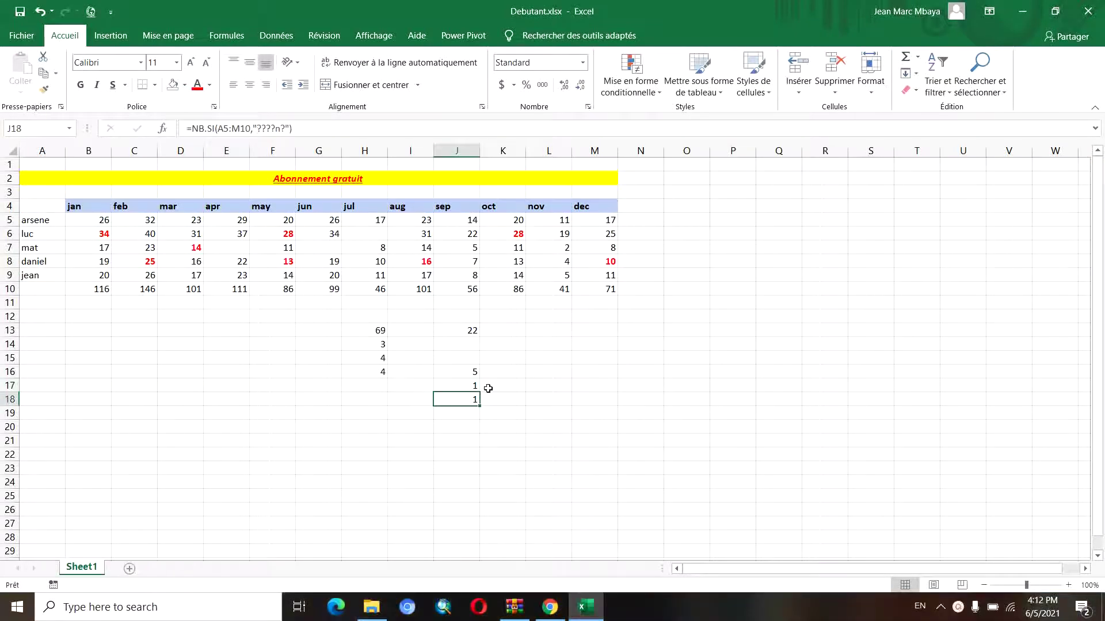